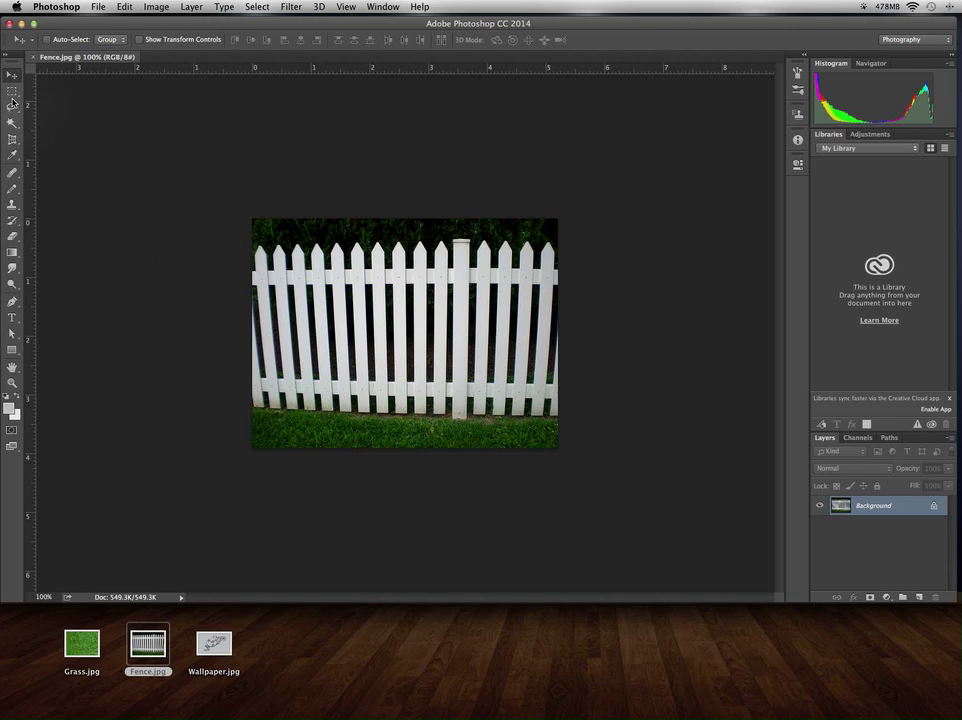
Enlarge the fence photo to 200% and activate the Perspective Crop tool.
left_click(13, 140)
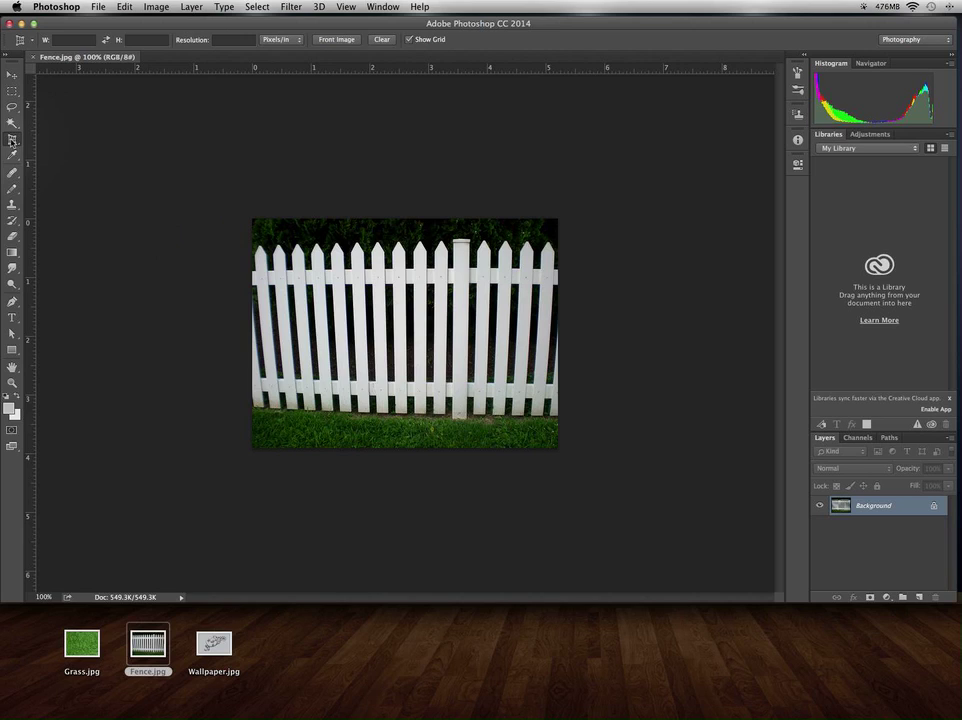
left_click(12, 141)
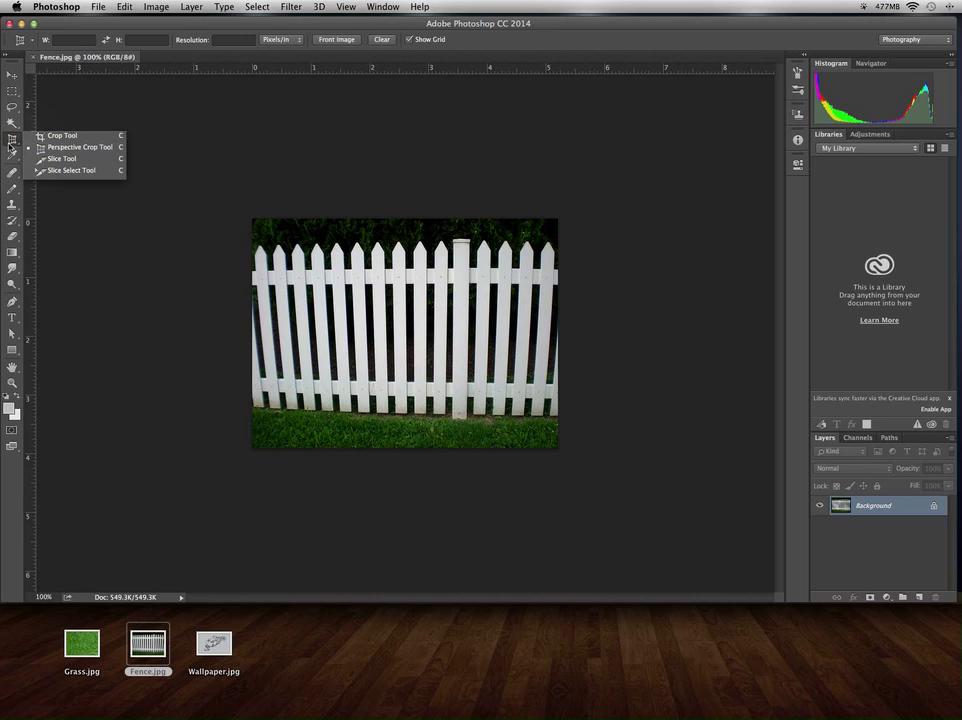
left_click(10, 146)
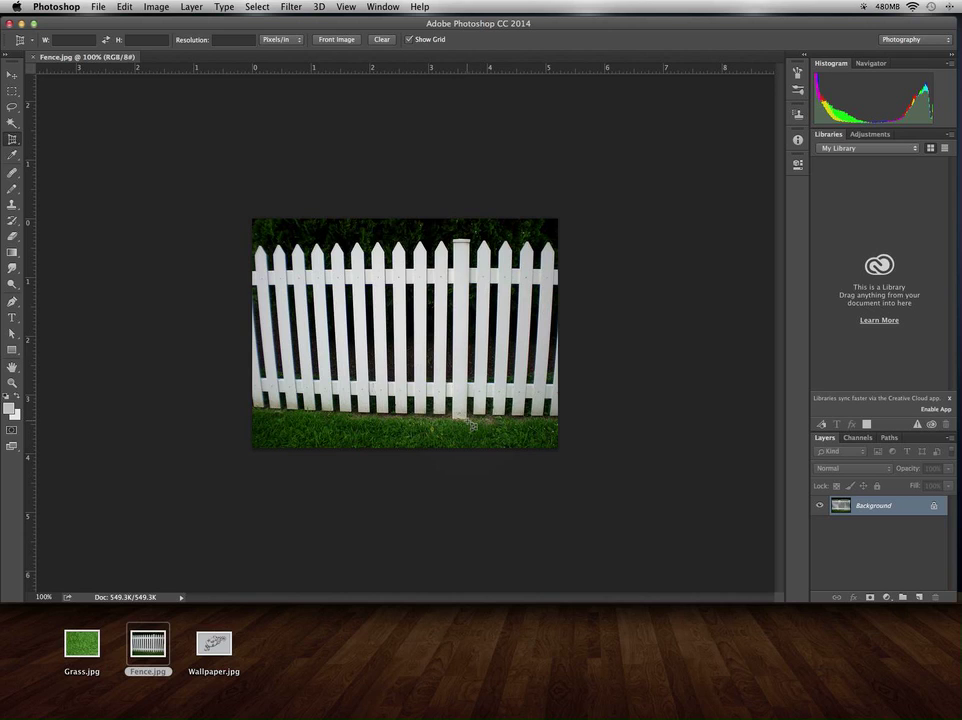
left_click(12, 385)
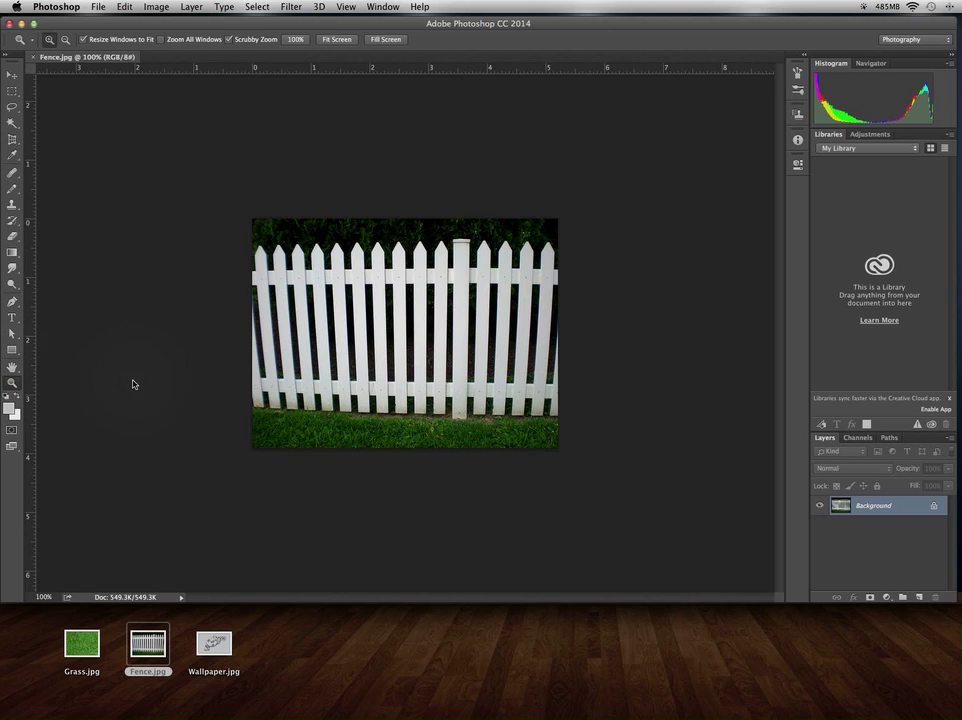
left_click(434, 342)
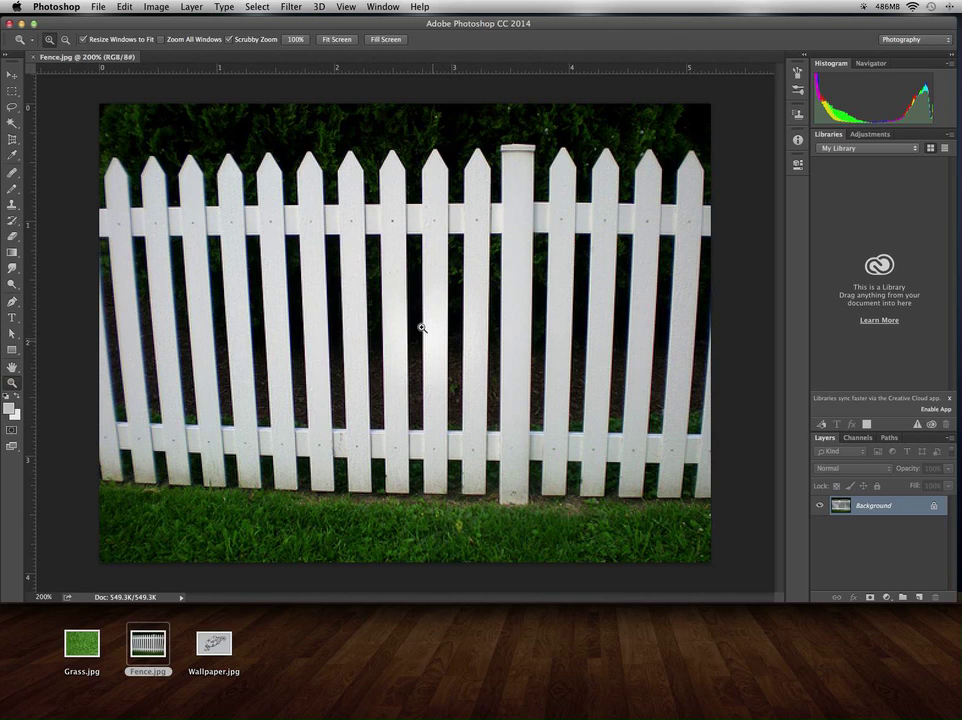
key("c")
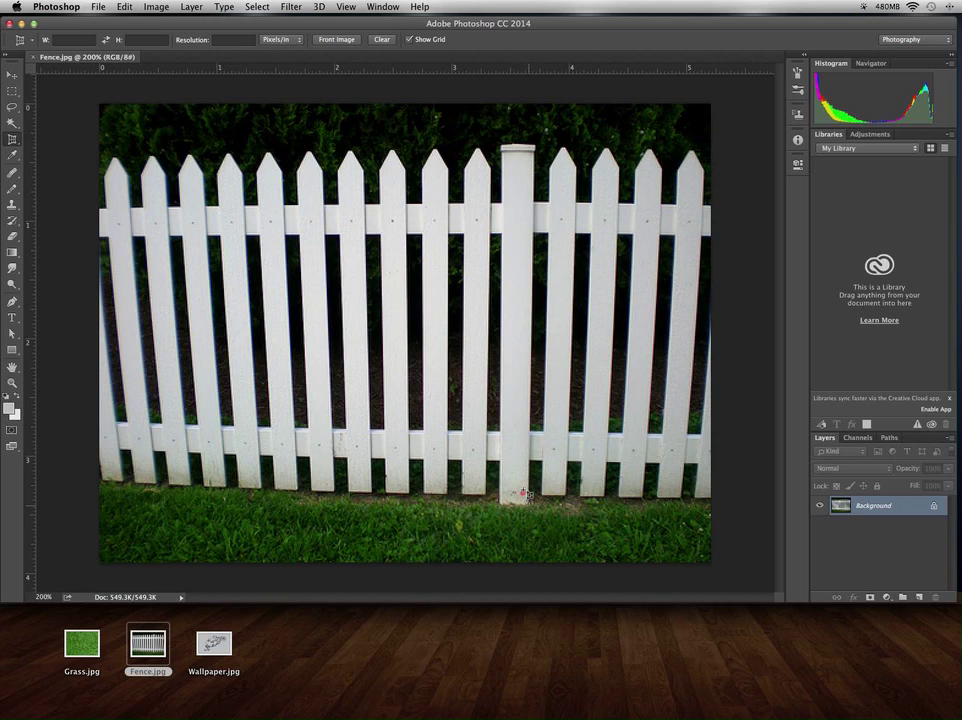
left_click_drag(527, 495, 541, 155)
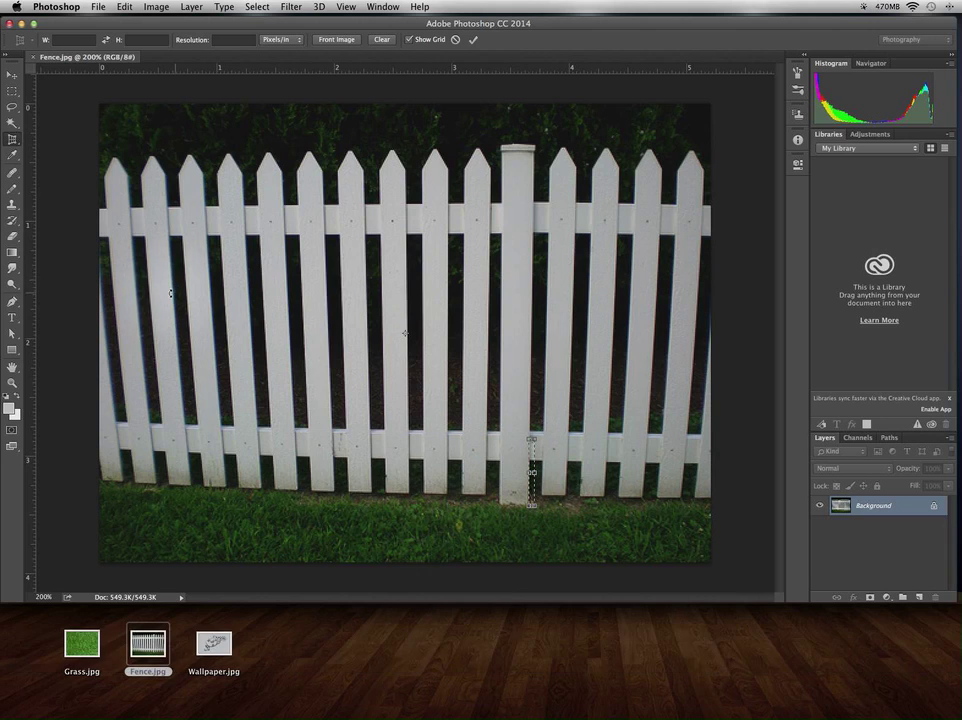
key("super+z")
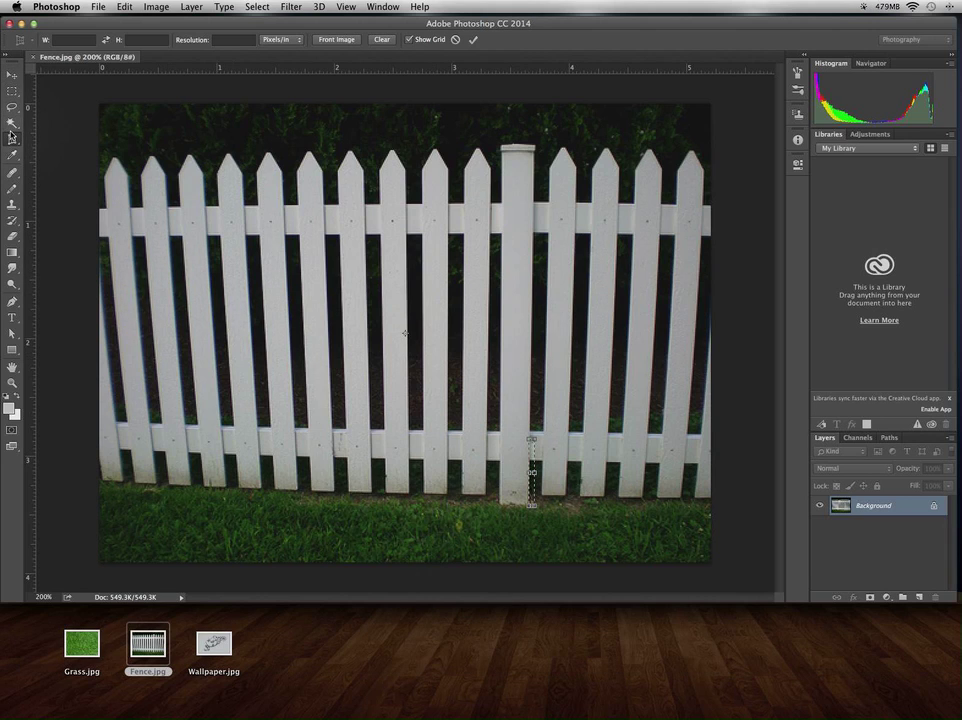
key("Escape")
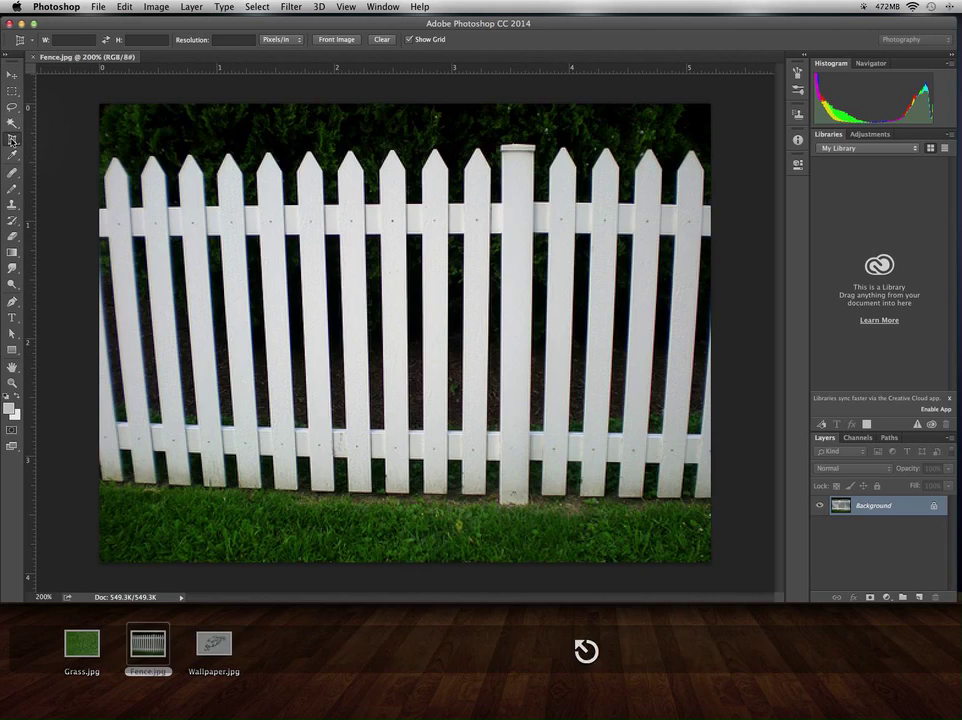
Outline a four-corner perspective crop from the thick post's outer edge to the gap after the third picket from the photo's left edge.
left_click(530, 507)
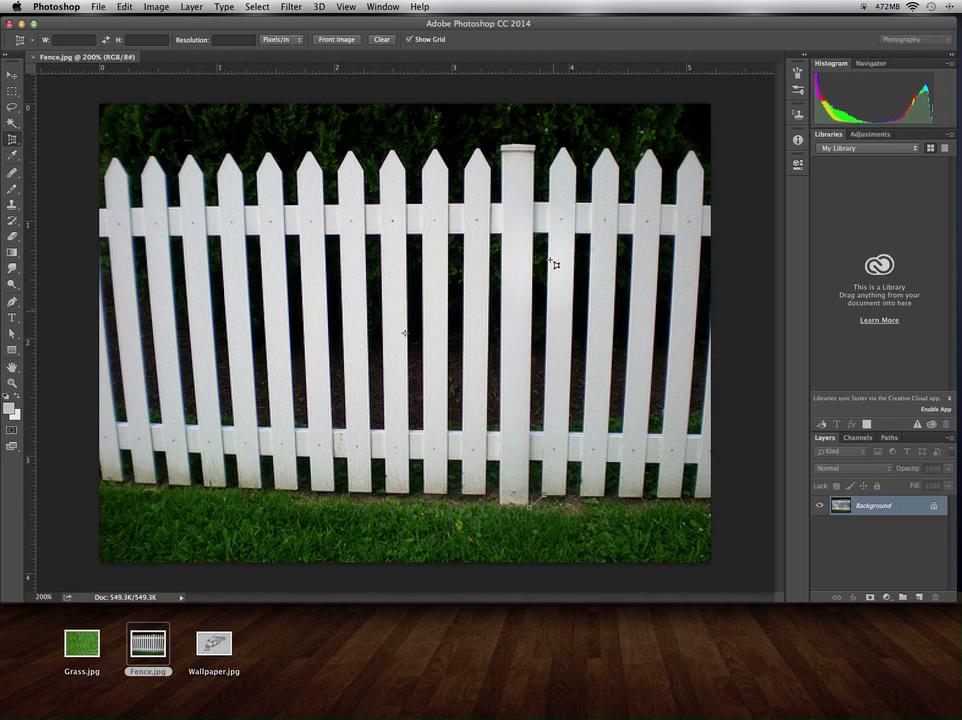
left_click(535, 138)
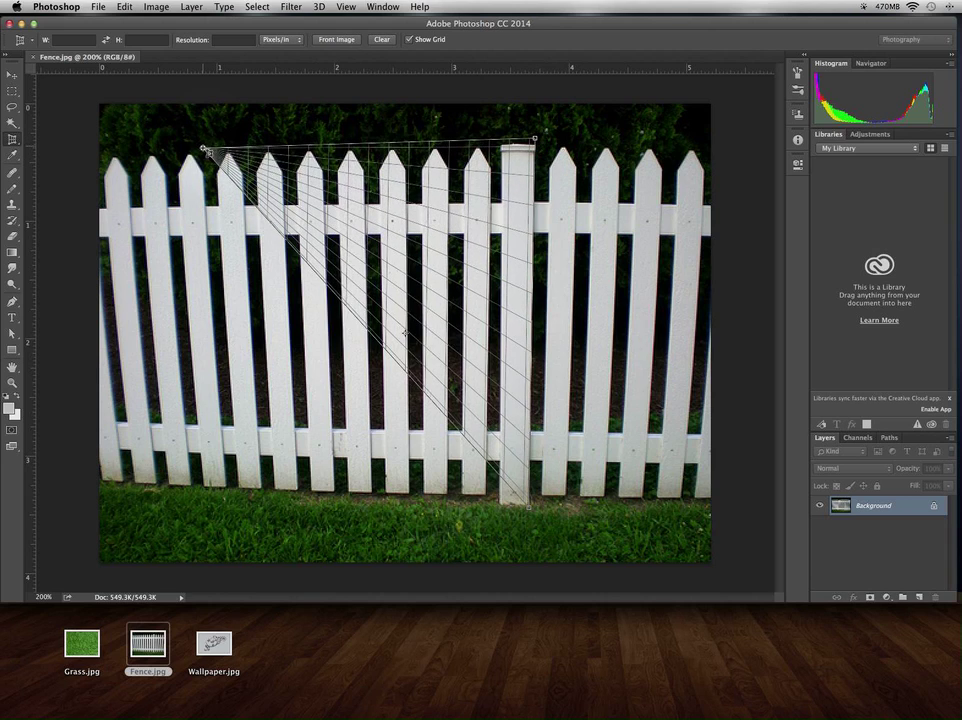
left_click(201, 149)
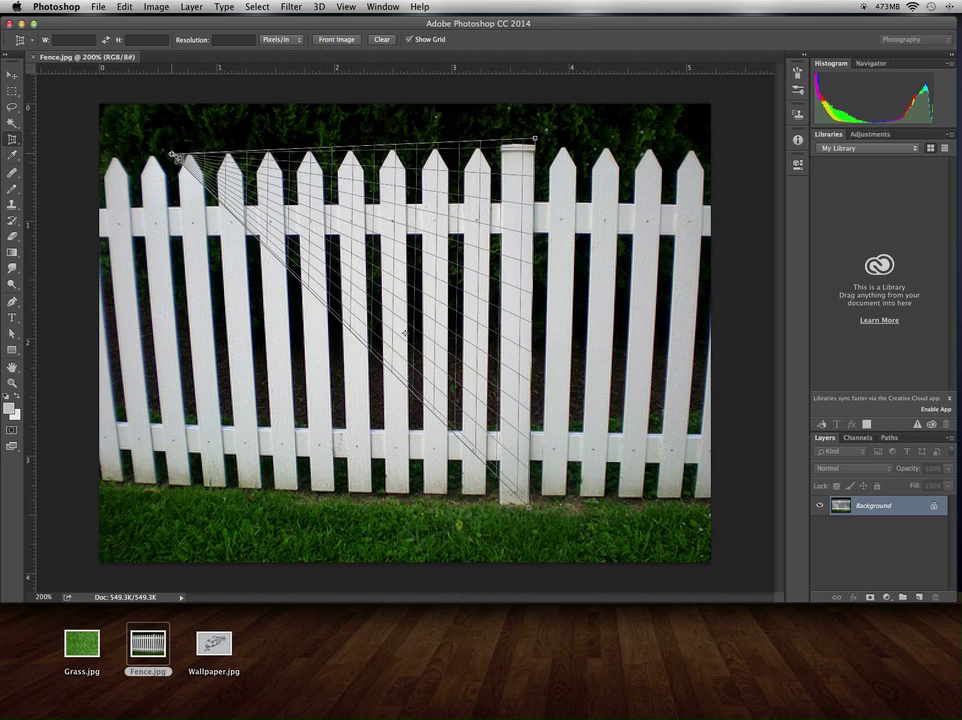
left_click(178, 153)
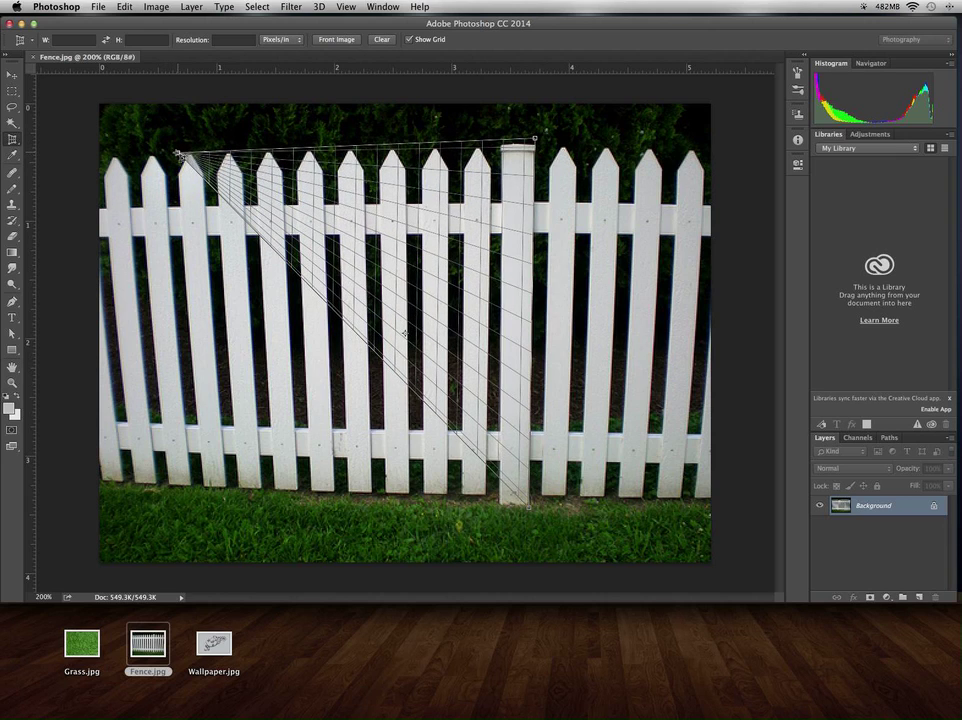
left_click_drag(178, 154, 531, 203)
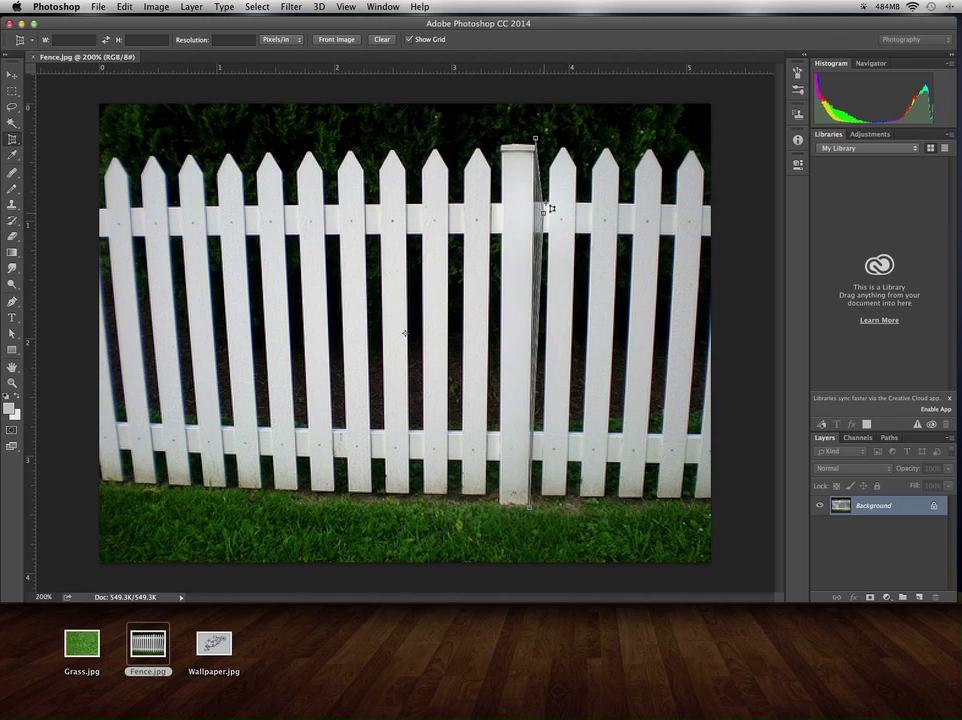
left_click_drag(540, 203, 570, 325)
left_click_drag(510, 195, 209, 156)
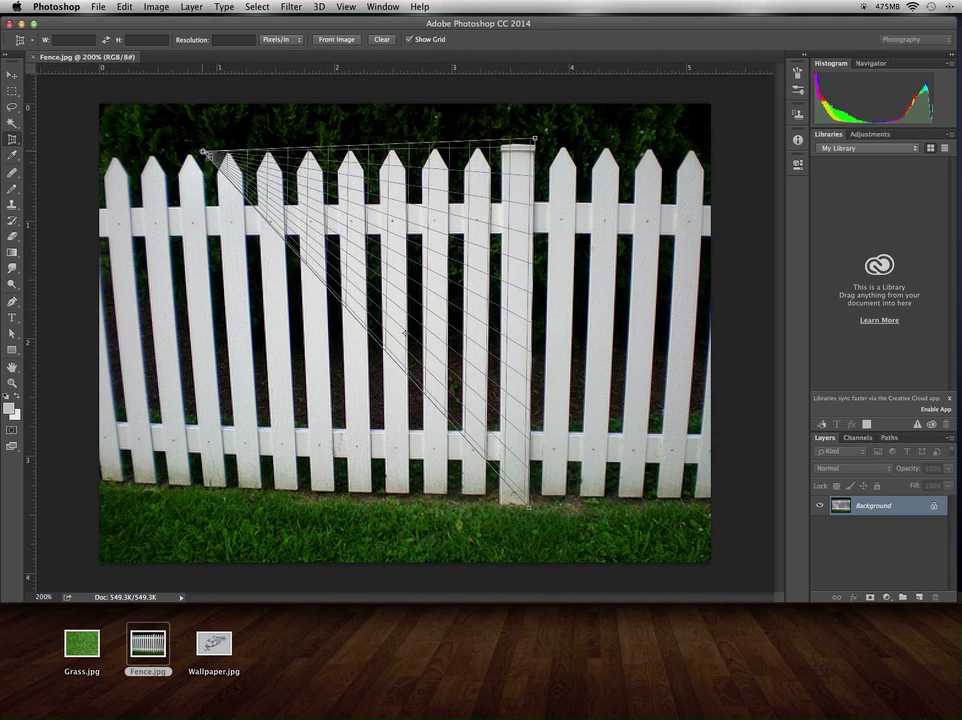
left_click_drag(208, 156, 224, 397)
left_click_drag(228, 483, 228, 498)
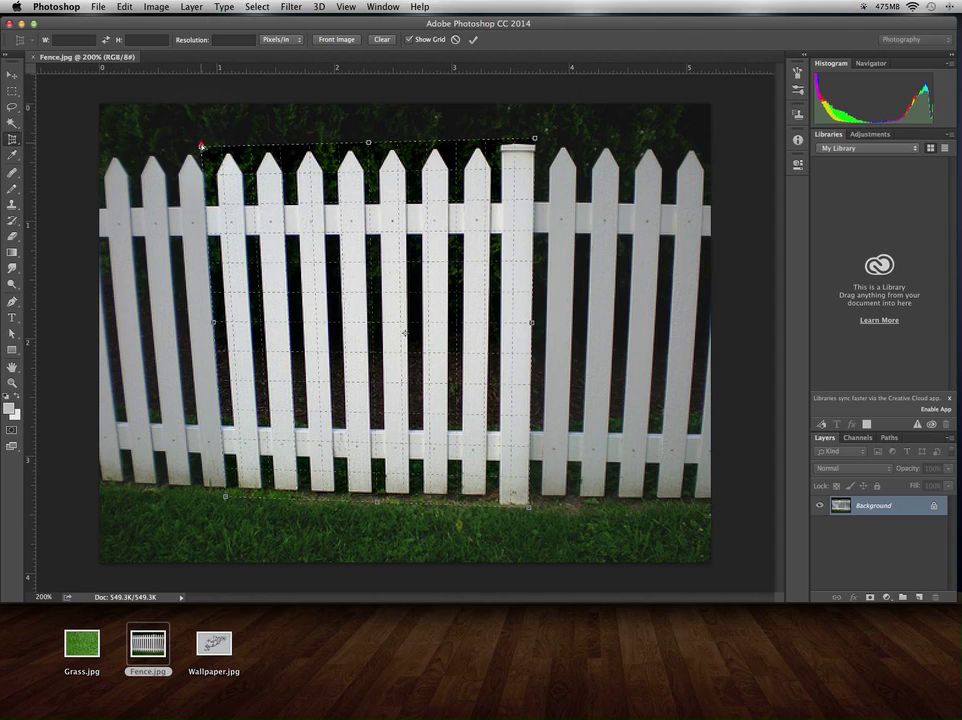
Adjust the crop grid's upper-left corner and move its left edge slightly inward, away from the third picket.
left_click_drag(201, 145, 201, 143)
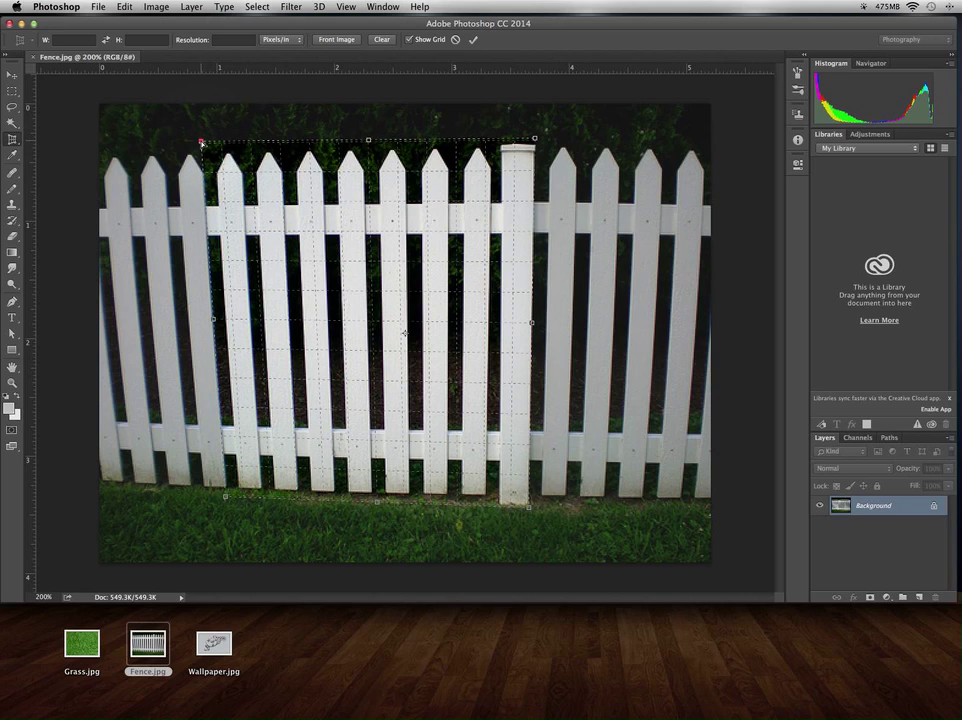
left_click_drag(201, 142, 201, 145)
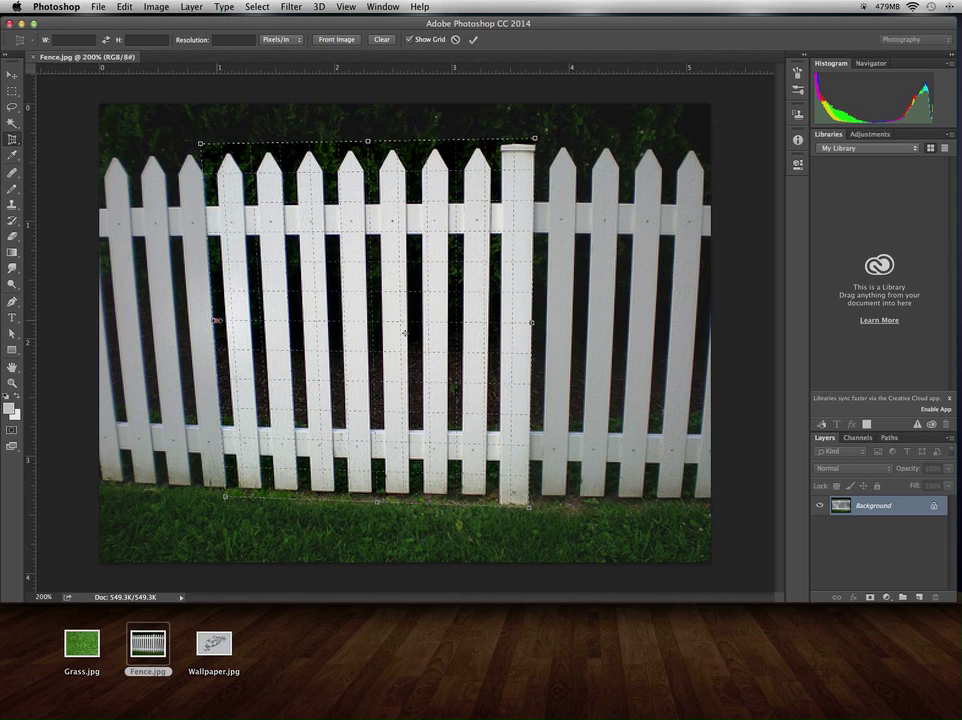
left_click_drag(216, 321, 219, 321)
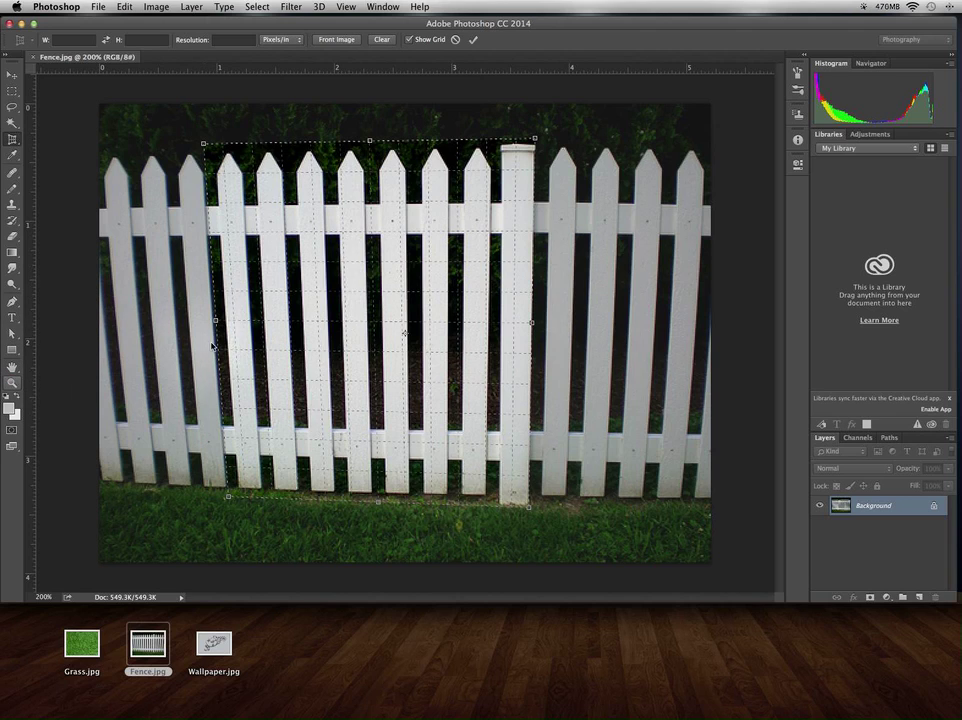
Fine-tune the crop grid's left edge to follow the side of the third picket and apply the perspective crop.
key("z")
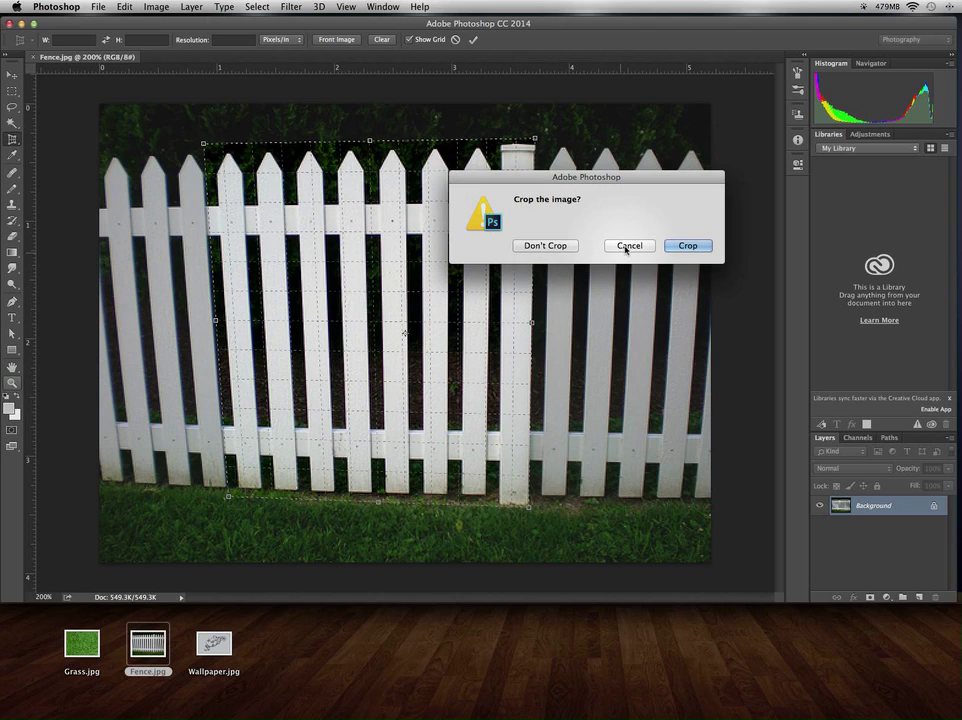
left_click(628, 246)
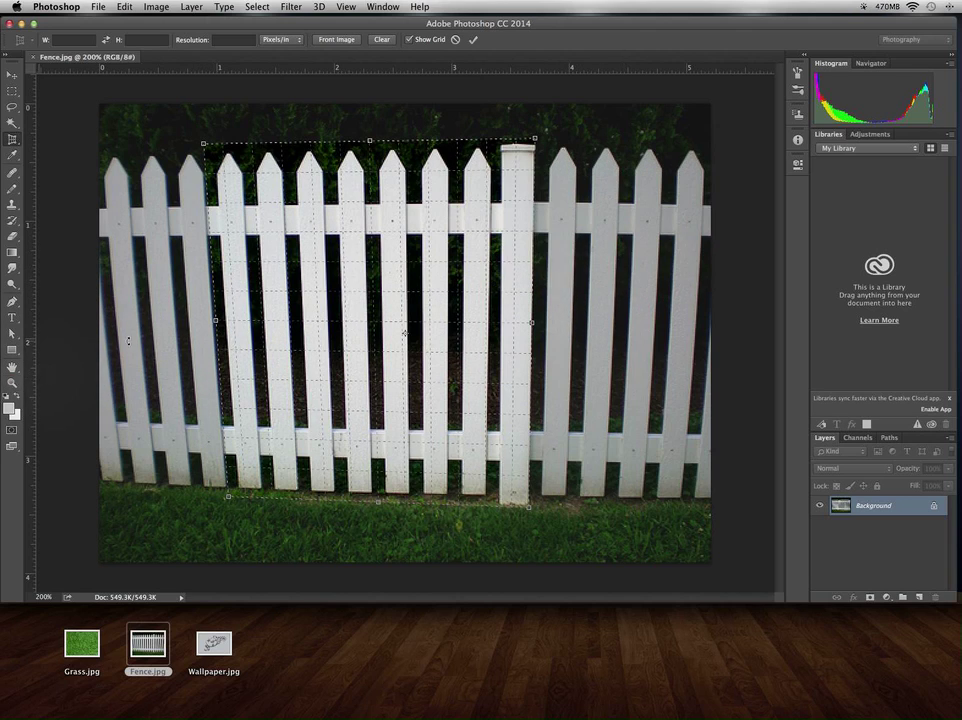
key("super+space")
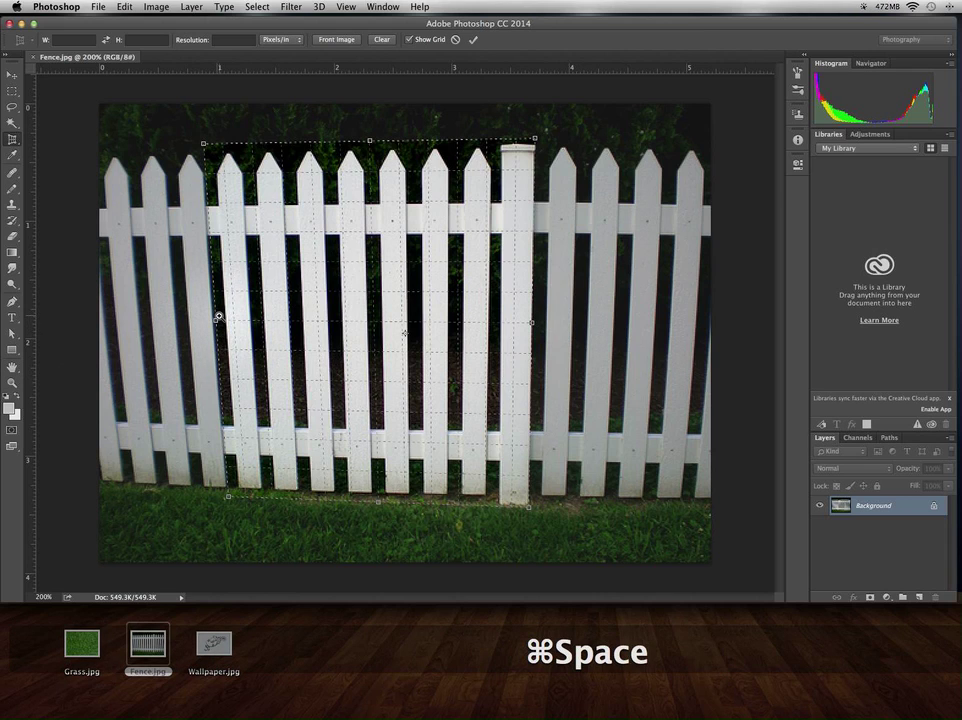
left_click(218, 317)
left_click(218, 317)
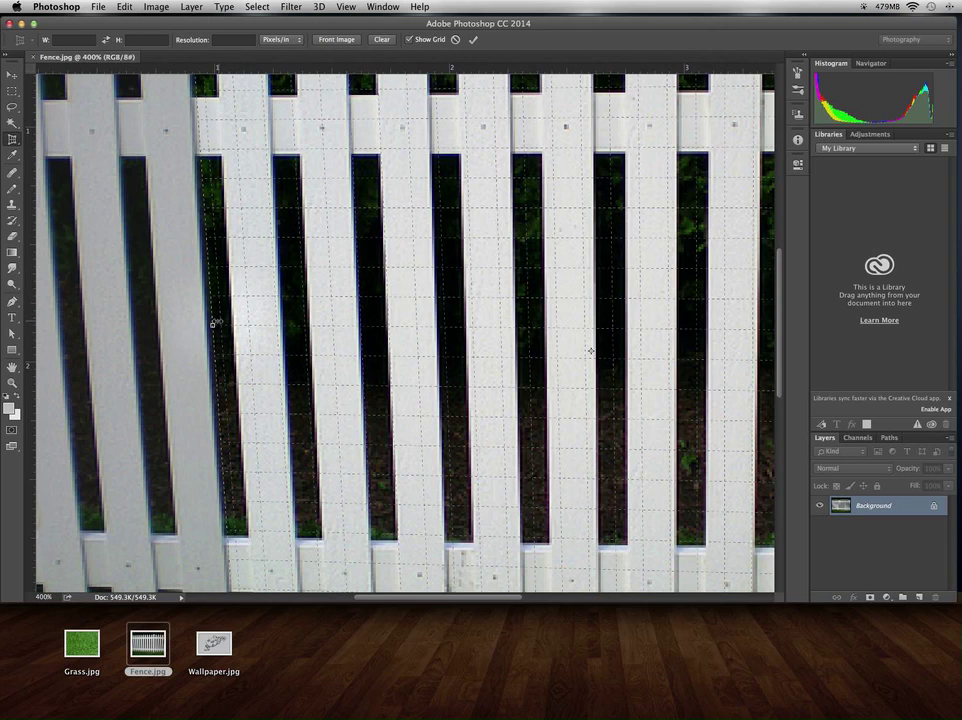
left_click_drag(212, 325, 210, 326)
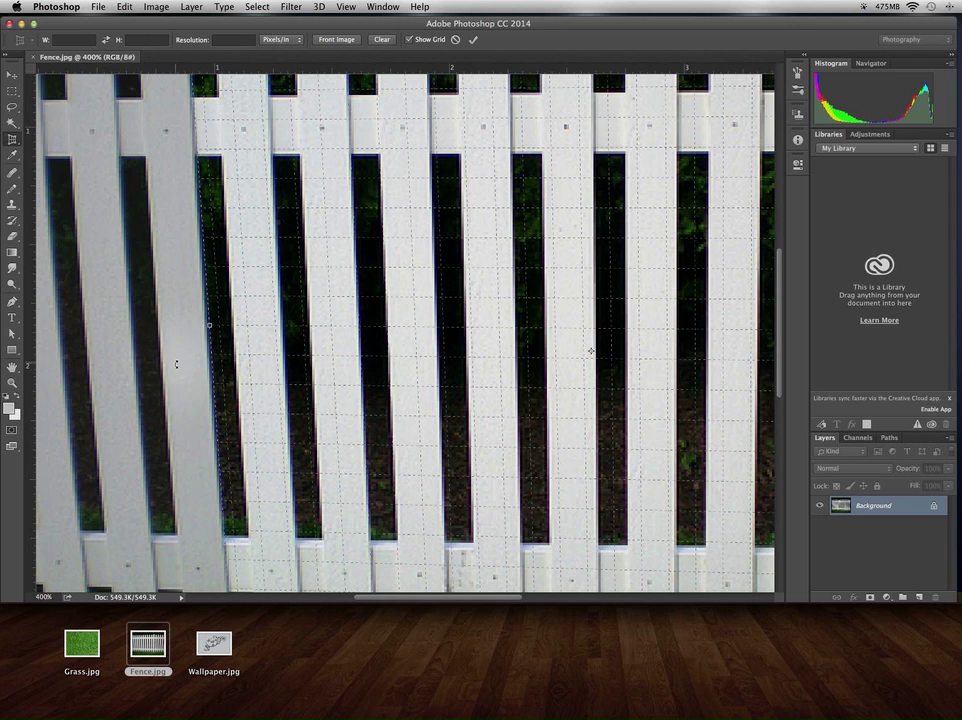
key("alt+super+space")
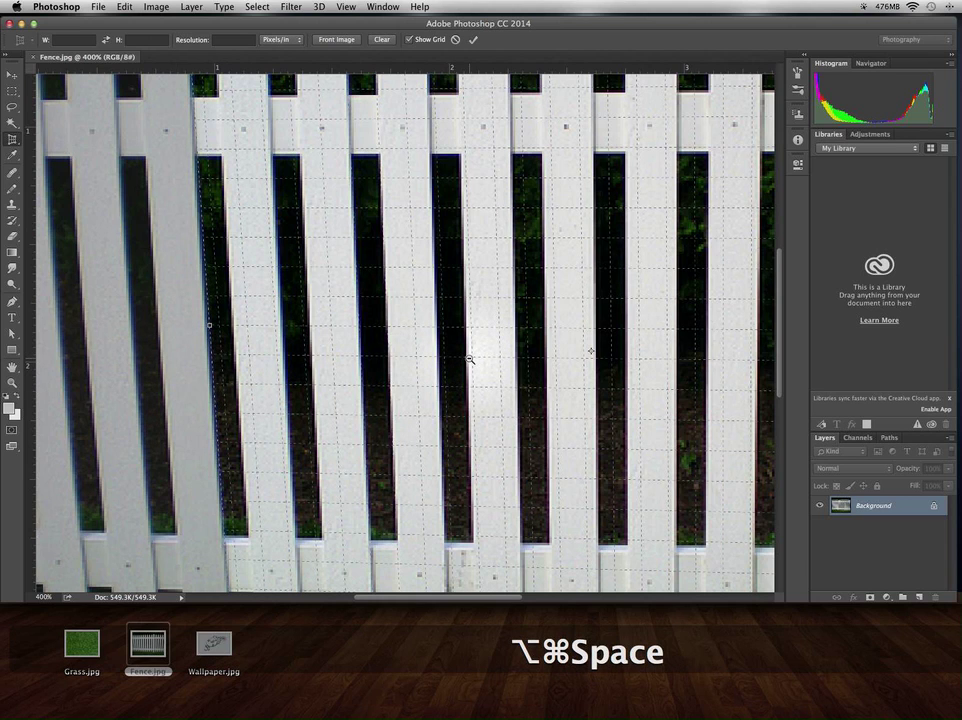
left_click(470, 360, "alt+super")
left_click(470, 360, "alt+super")
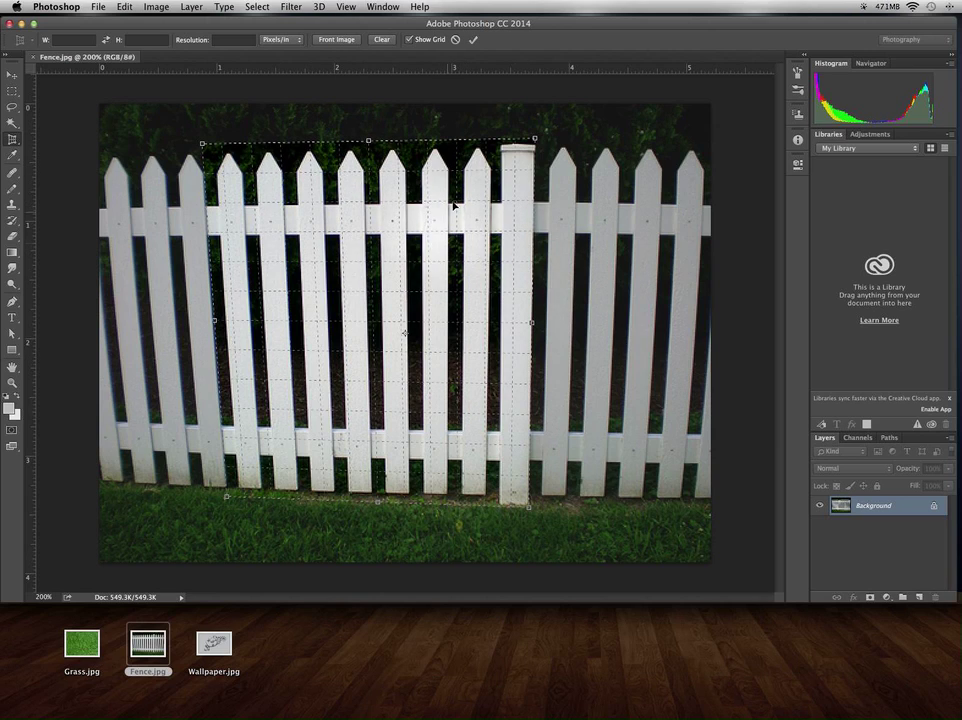
left_click(474, 40)
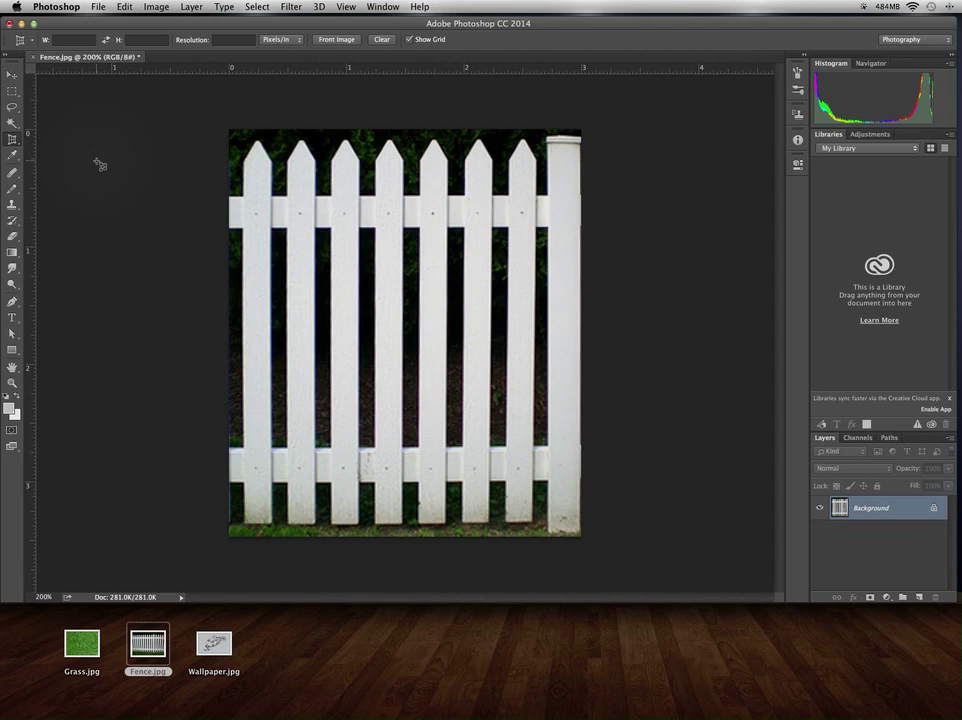
Activate the Quick Selection tool, then duplicate the Background layer and hide the original.
left_click(13, 123)
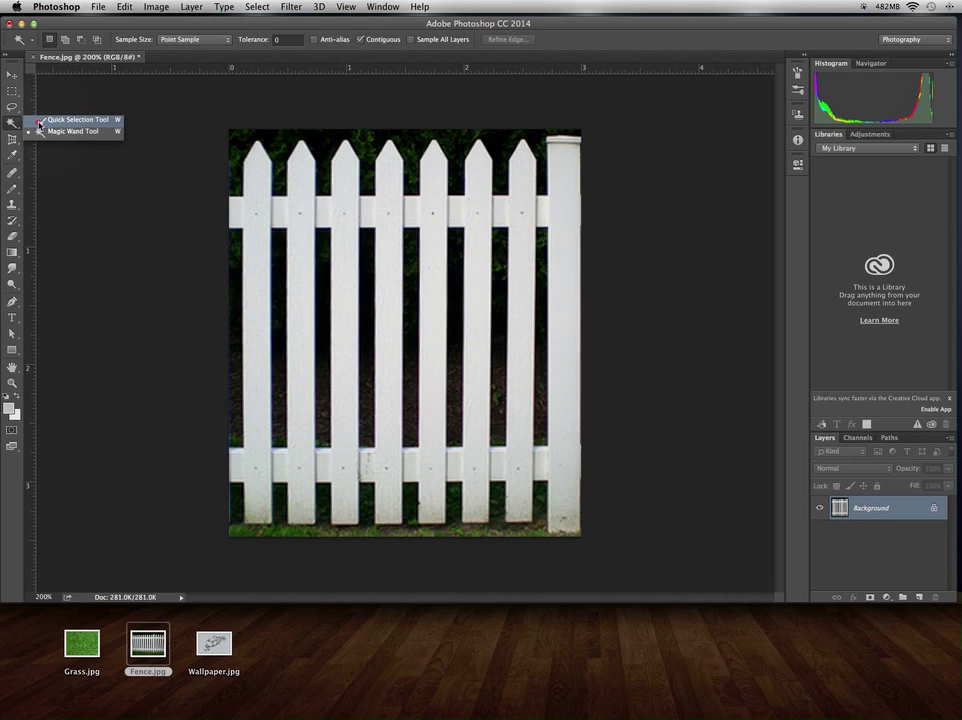
left_click(55, 121)
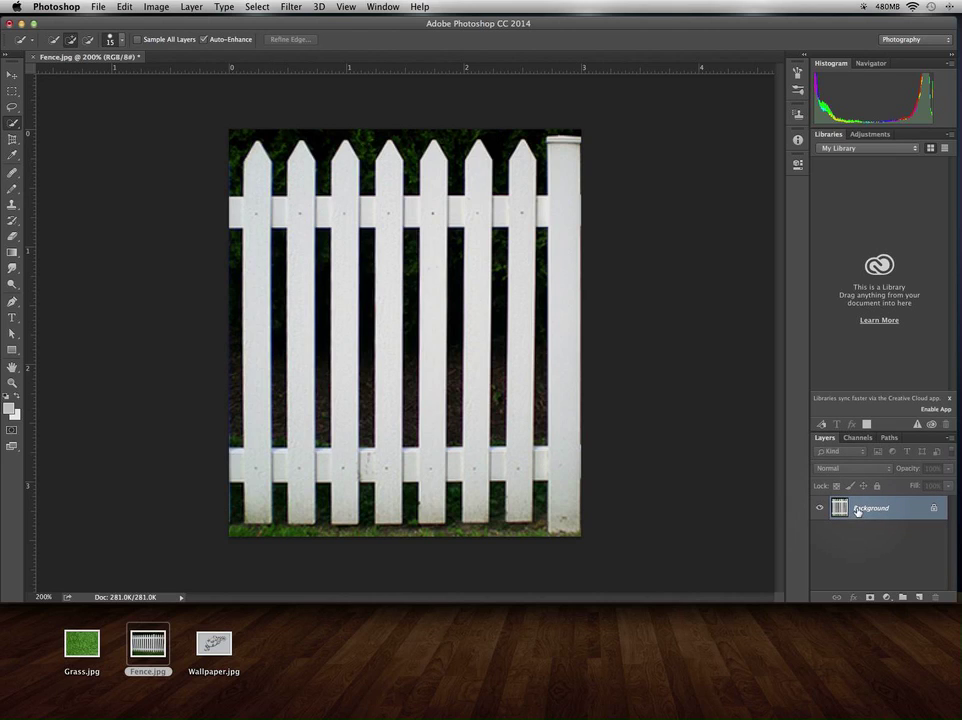
left_click_drag(866, 508, 920, 596)
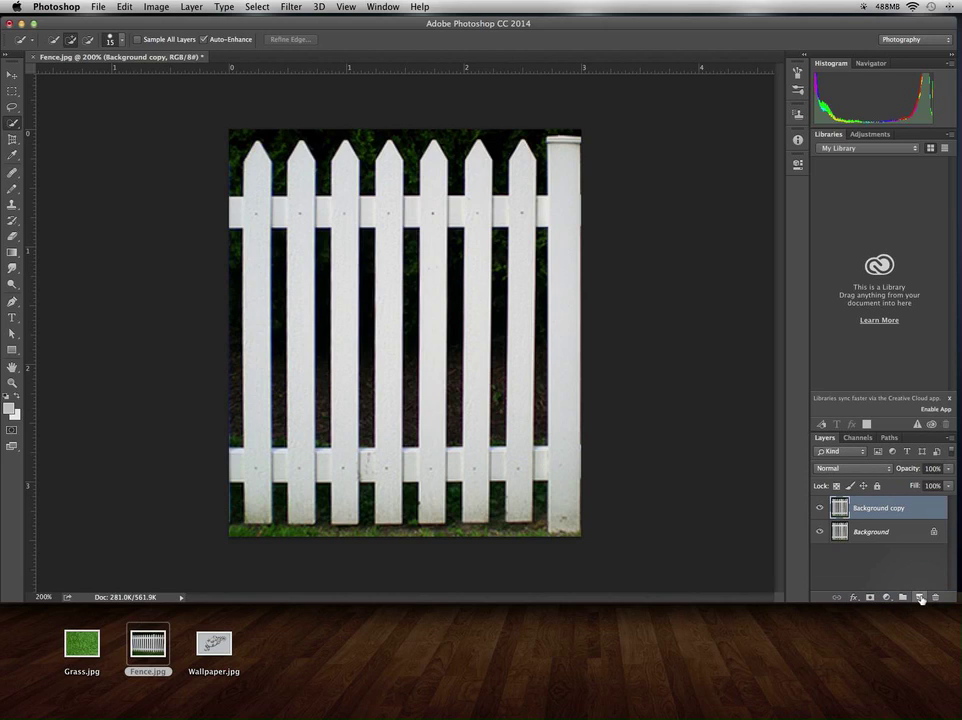
left_click(820, 533)
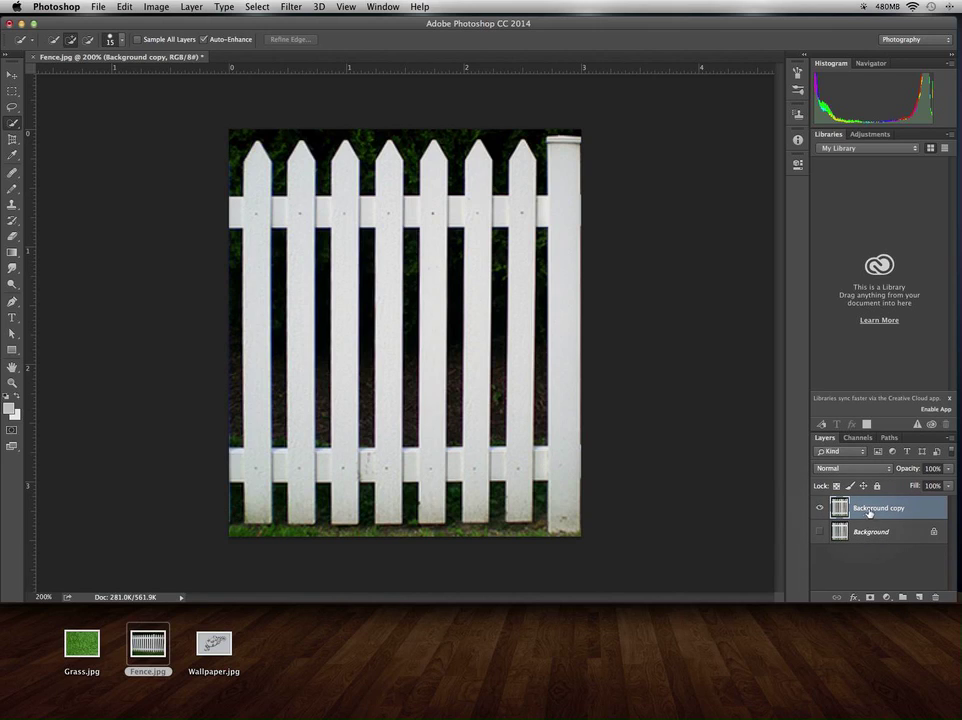
Rename the duplicated layer as Fence.
double_click(870, 509)
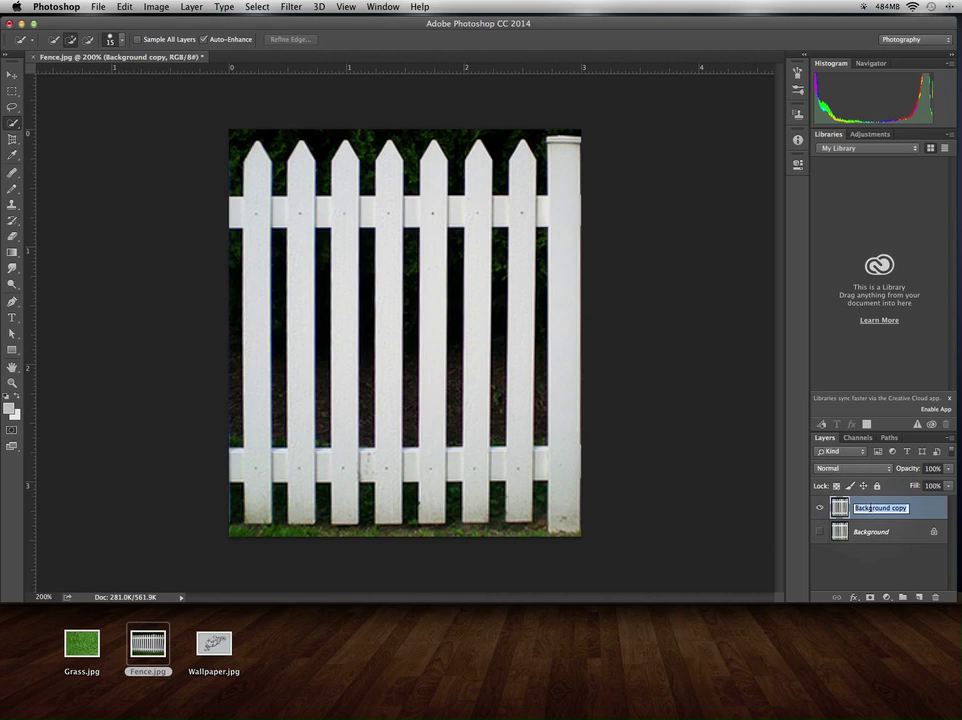
type("Fence")
key("Return")
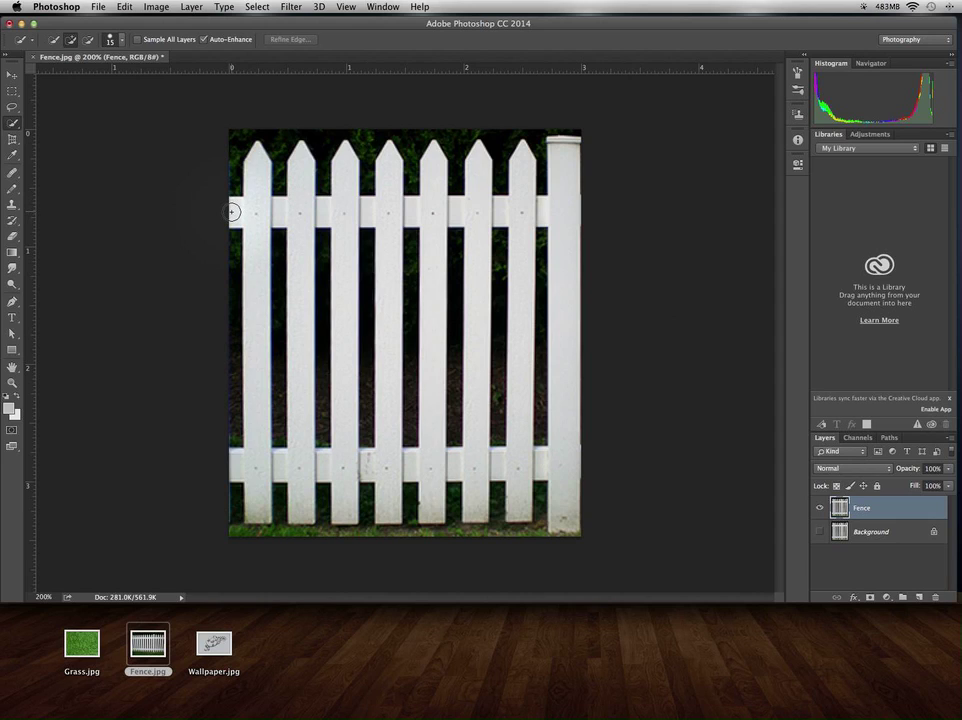
Select the white fence with Quick Selection, brushing across the upper rail, the lower rail and the end post.
left_click_drag(234, 211, 556, 210)
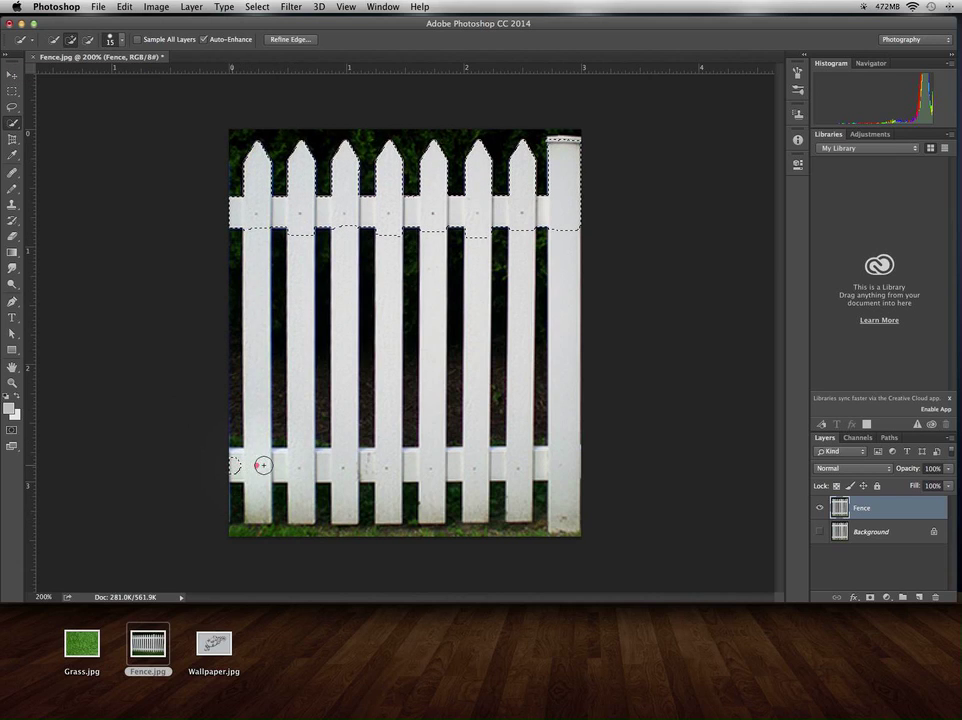
left_click(270, 466)
left_click(268, 480)
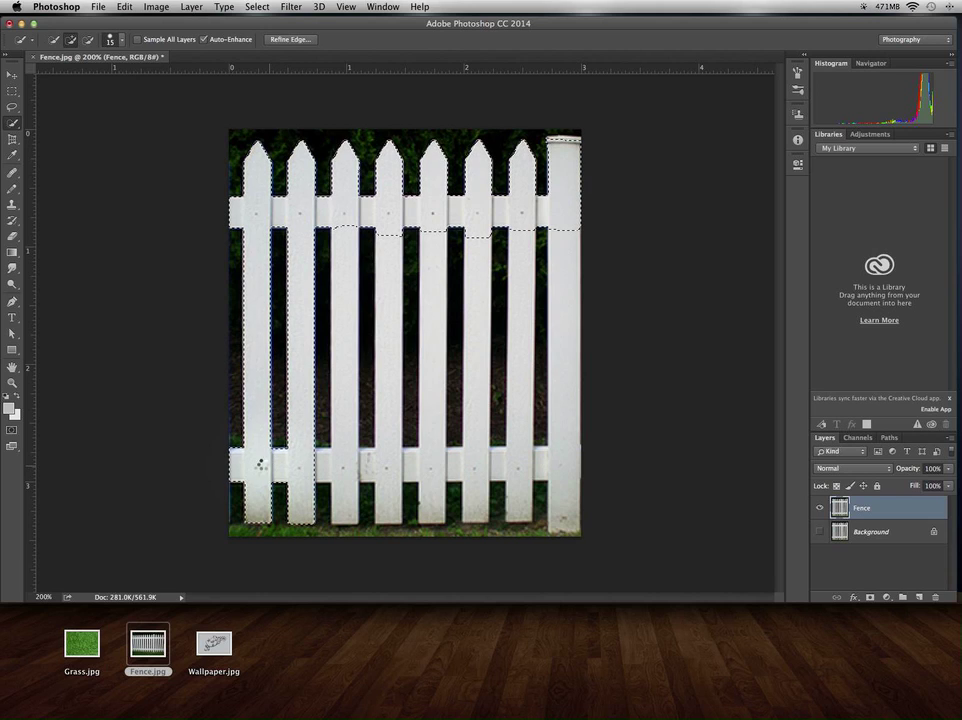
left_click(262, 386)
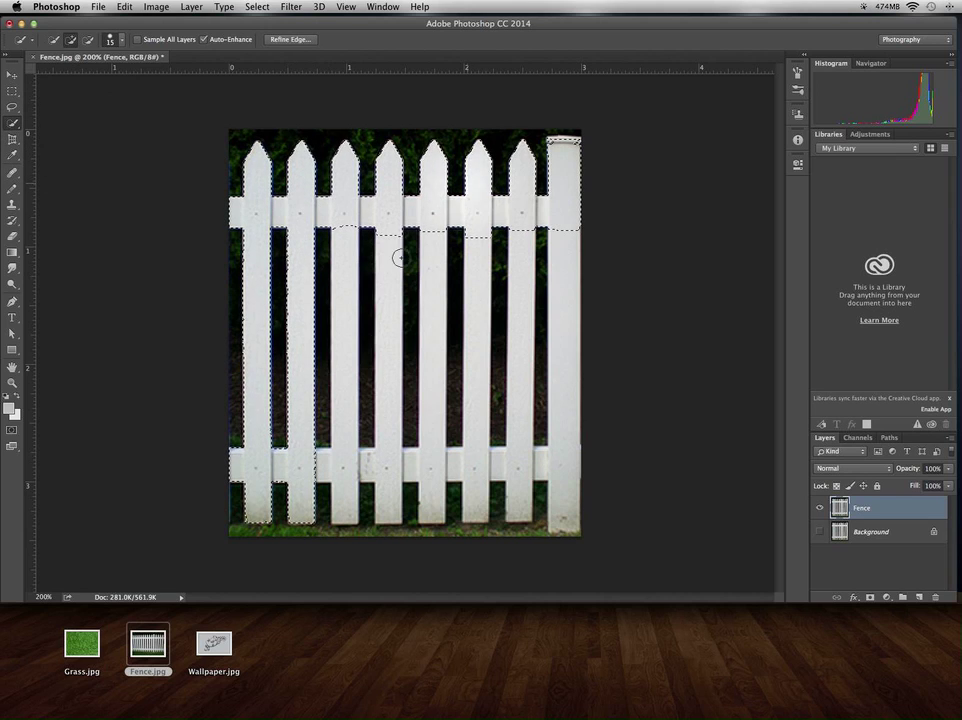
right_click(326, 463)
left_click(306, 467)
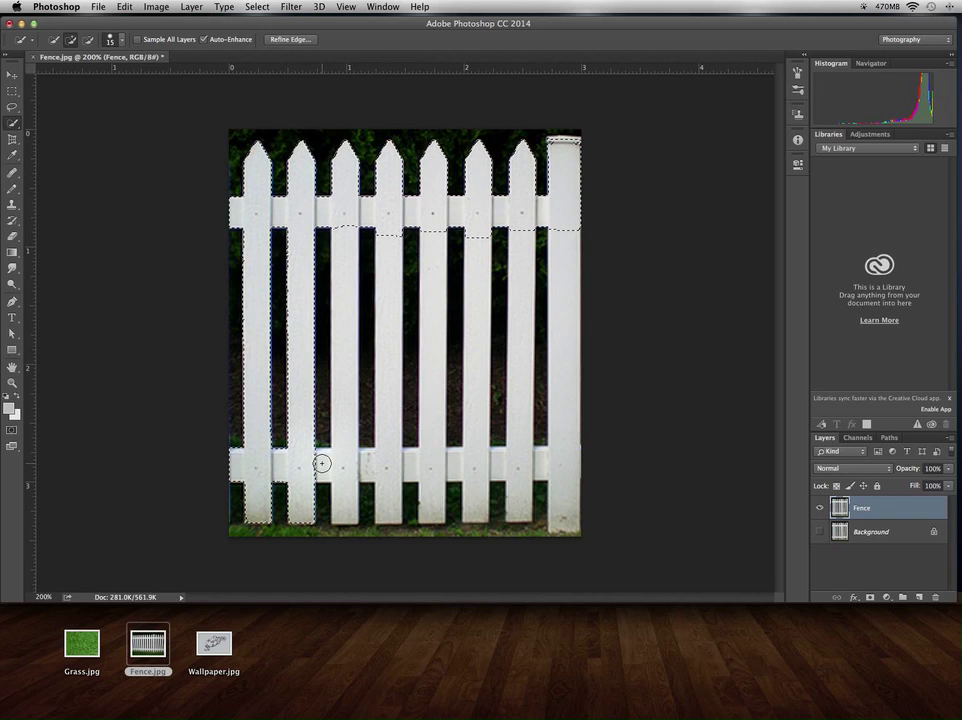
left_click_drag(363, 466, 549, 466)
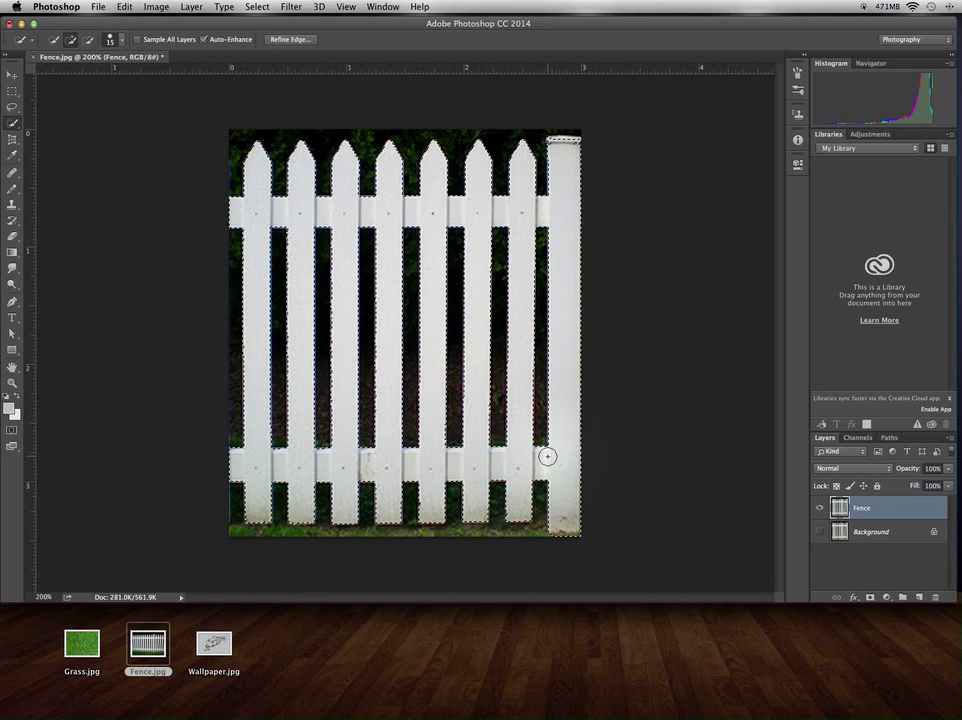
mouse_move(578, 233)
left_mouse_down()
mouse_move(581, 143)
mouse_move(550, 148)
mouse_move(576, 150)
mouse_move(566, 148)
mouse_move(564, 269)
left_mouse_up()
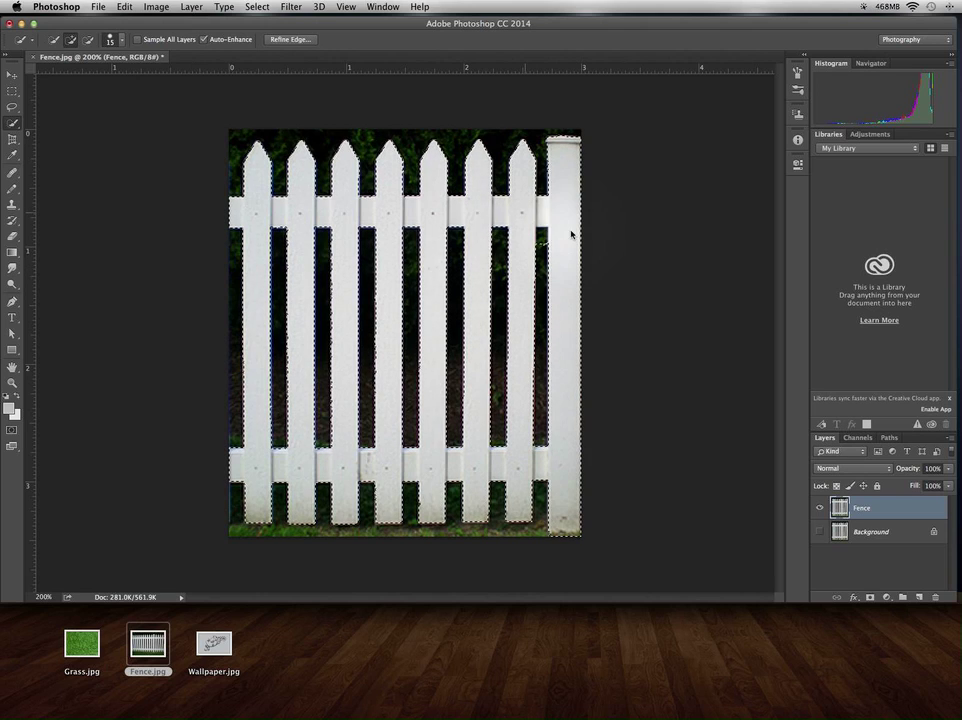
Reduce the Quick Selection brush size to 6 for refining the narrow gap between the last picket and the post.
key("super+space")
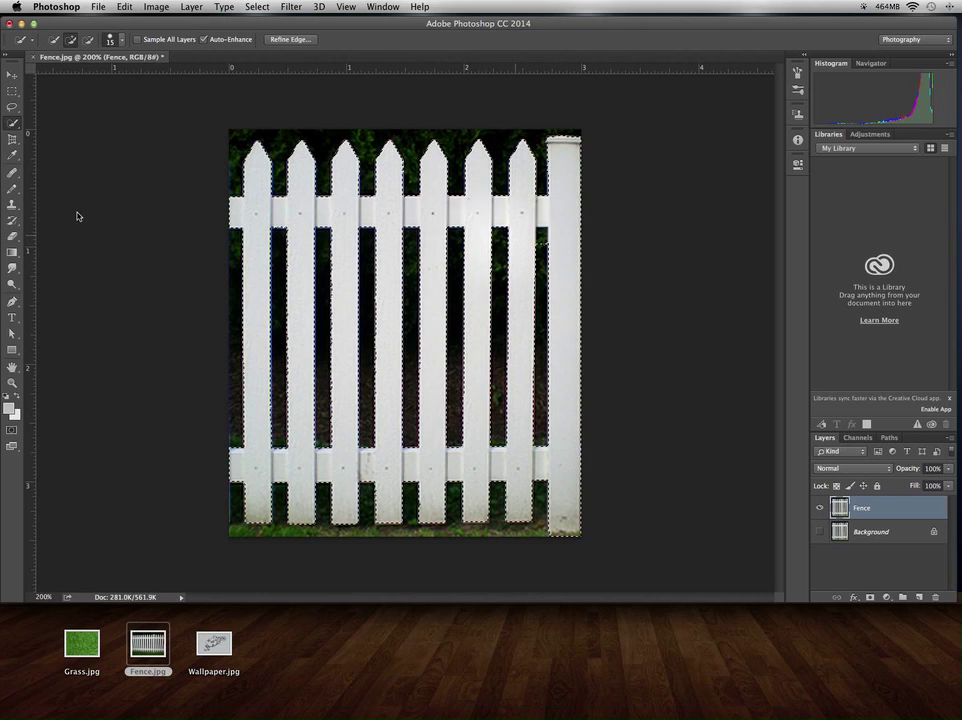
left_click(72, 41)
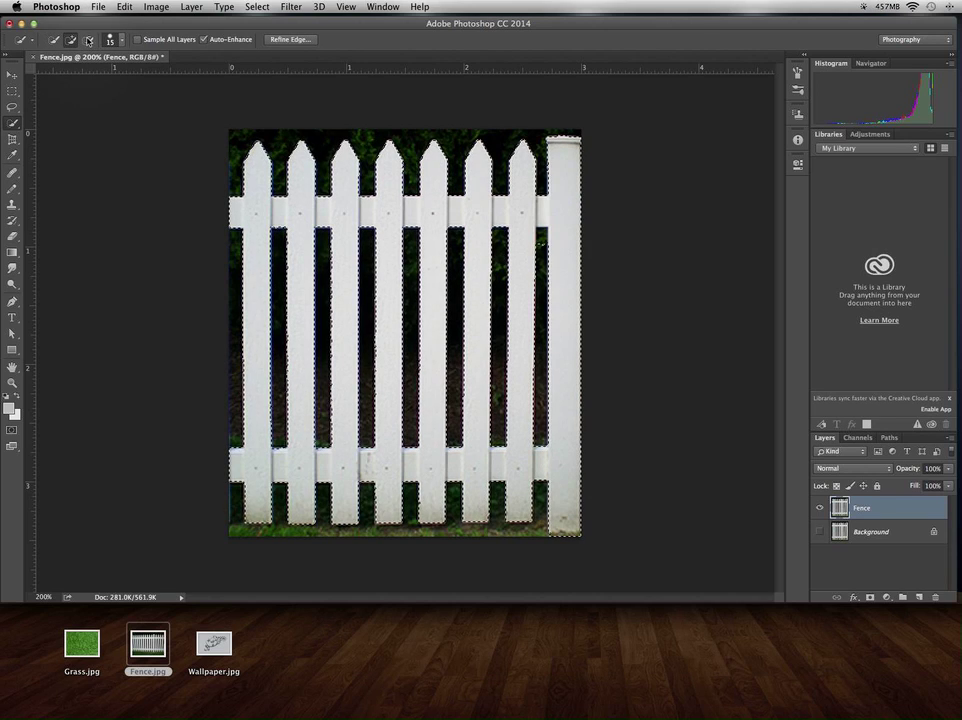
left_click(90, 41)
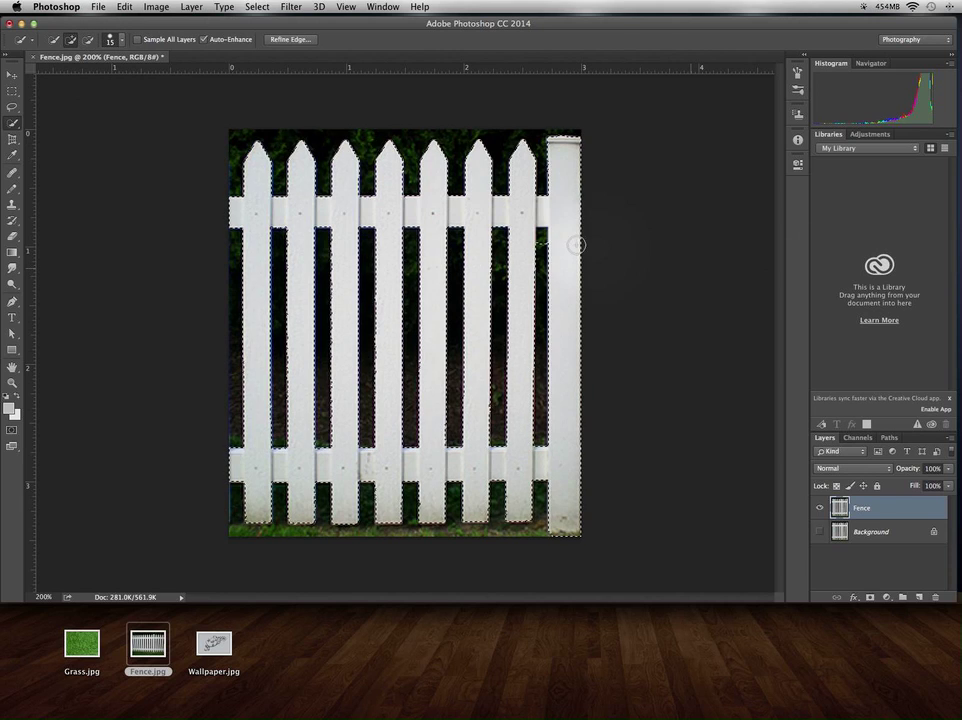
left_click_drag(575, 243, 543, 241)
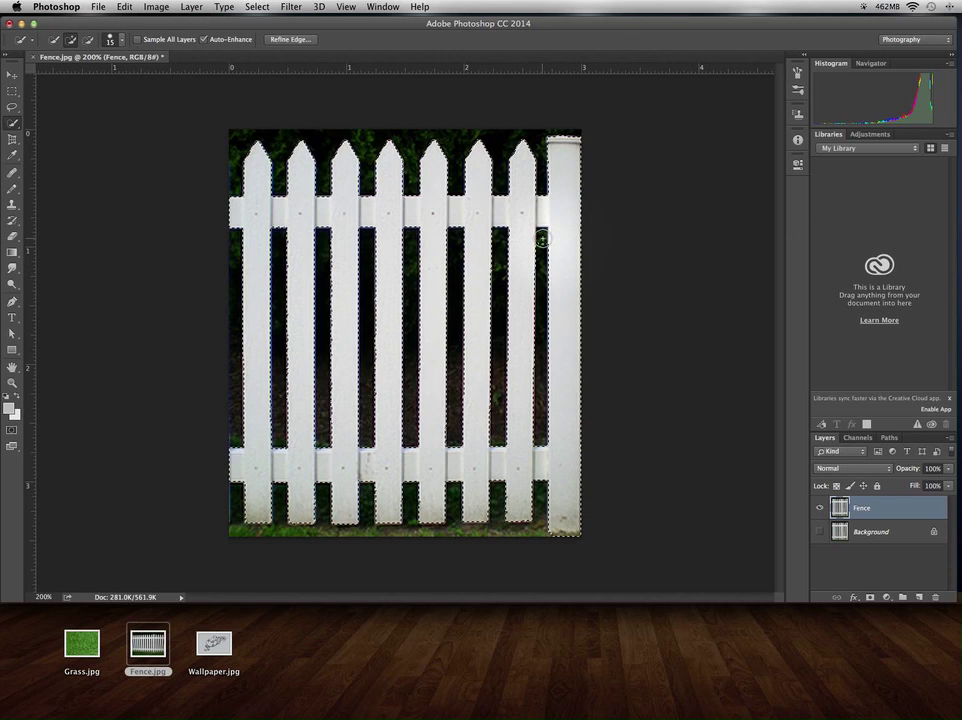
key("bracketleft")
key("bracketleft")
key("bracketleft")
key("bracketleft")
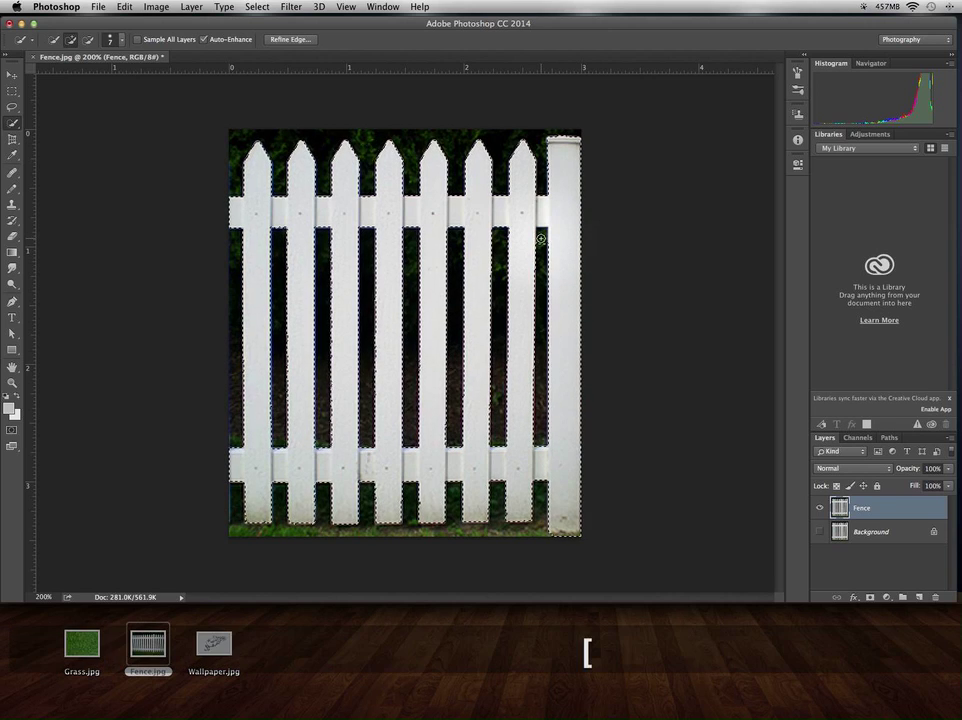
key("bracketleft")
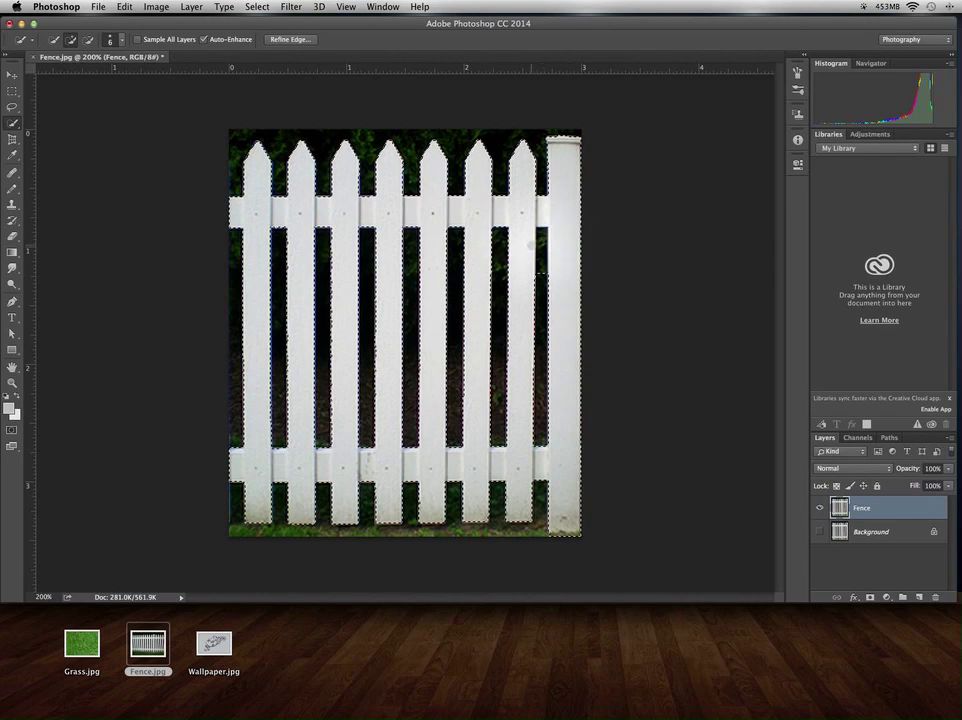
Subtract the dark background in the gap between the last picket and the post from the fence selection.
left_click_drag(536, 244, 542, 255)
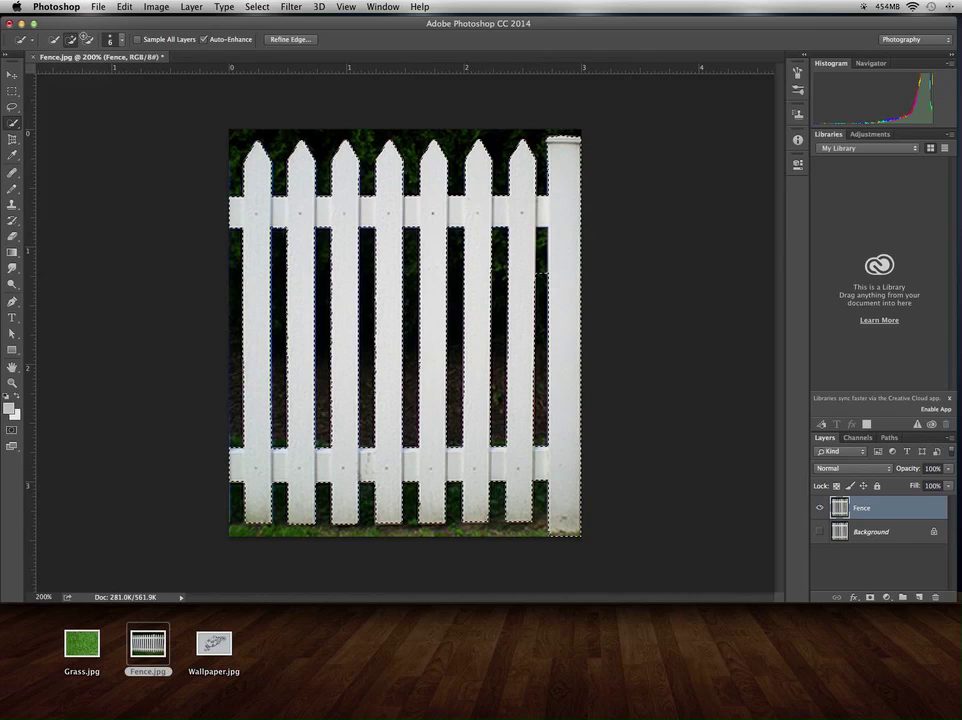
left_click(88, 39)
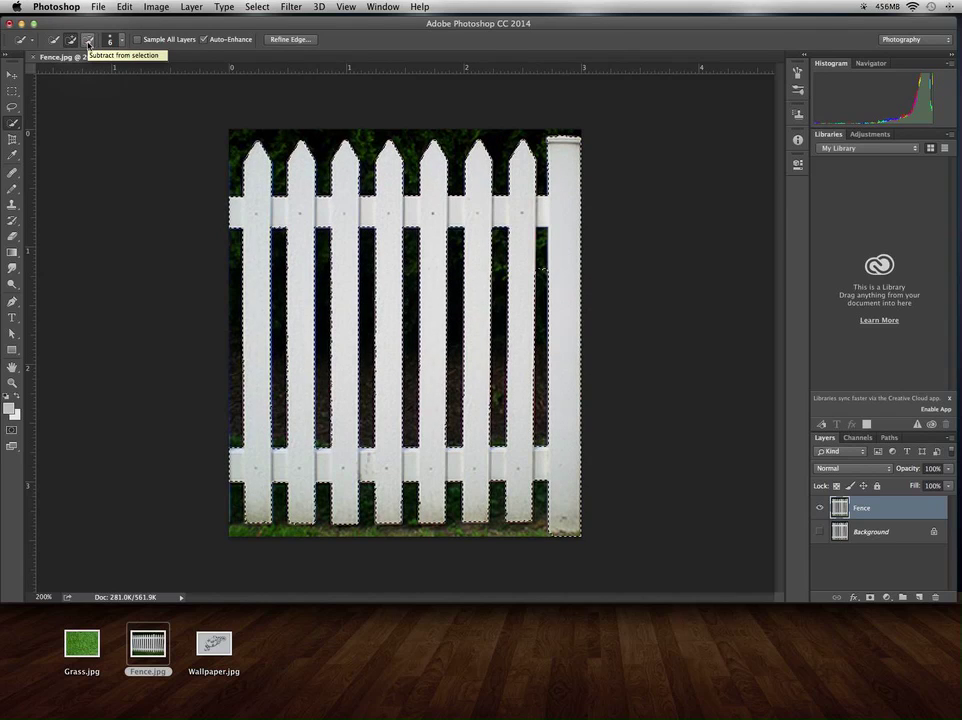
key("super+space")
left_click(547, 263)
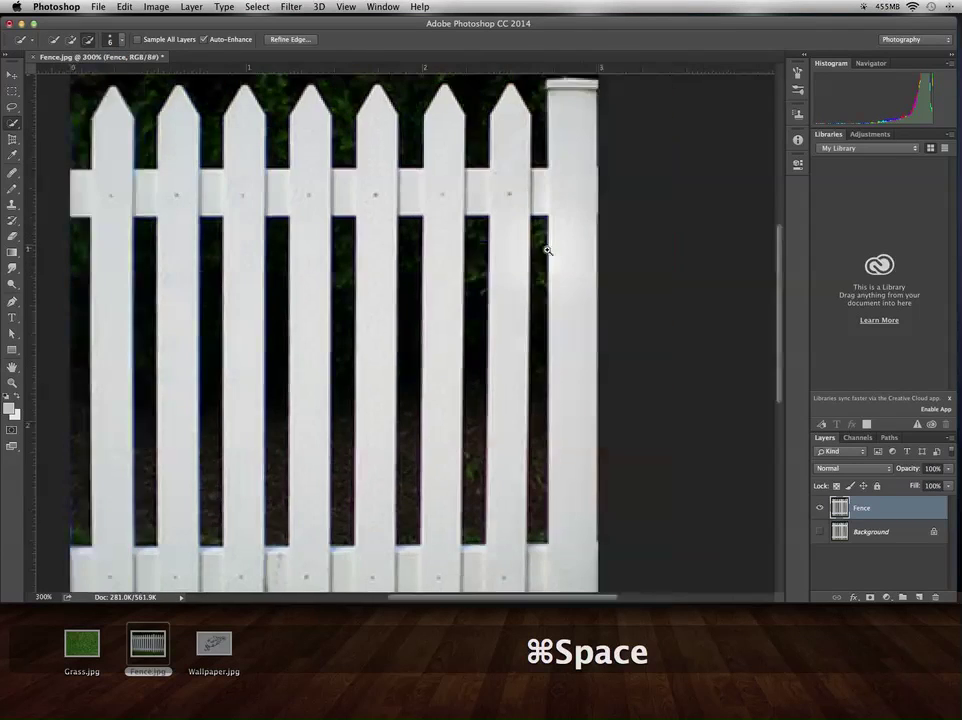
left_click(550, 258)
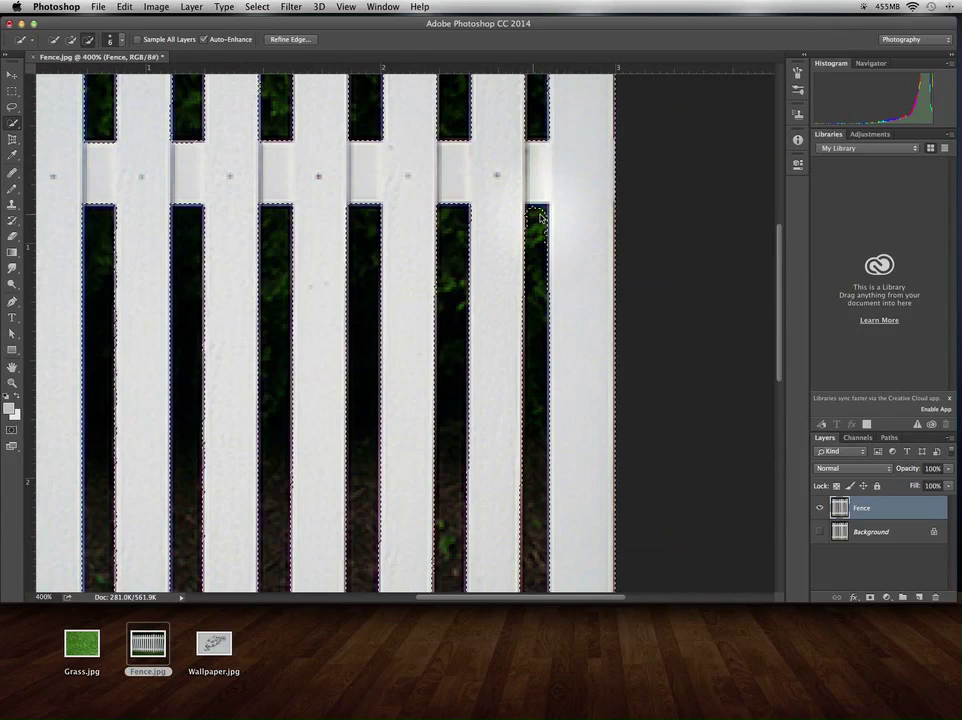
left_click_drag(541, 213, 543, 258)
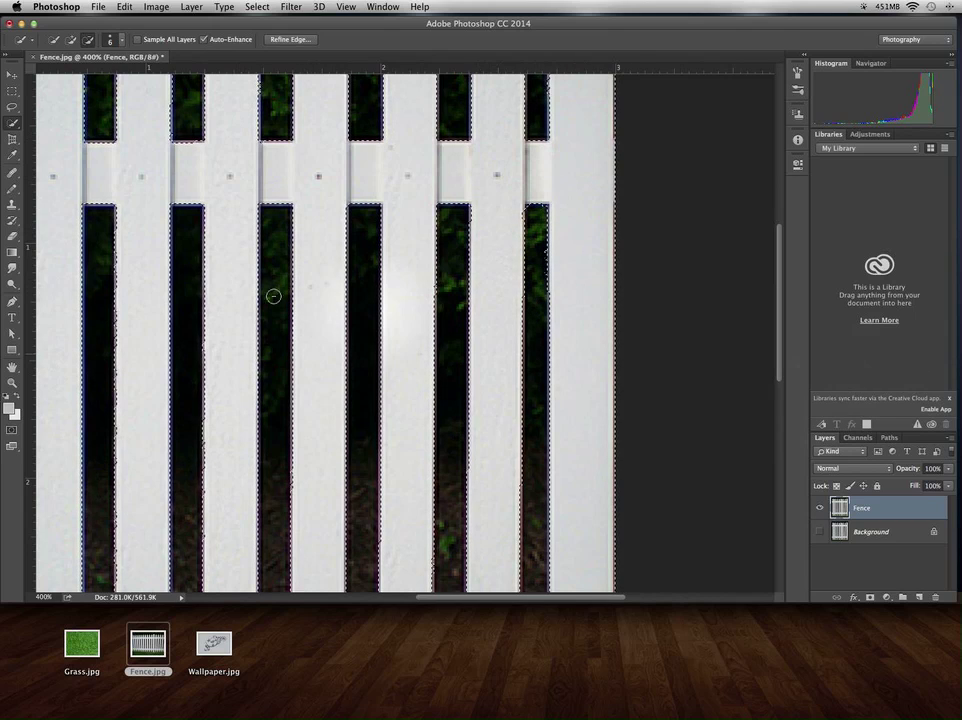
key("alt+super+space")
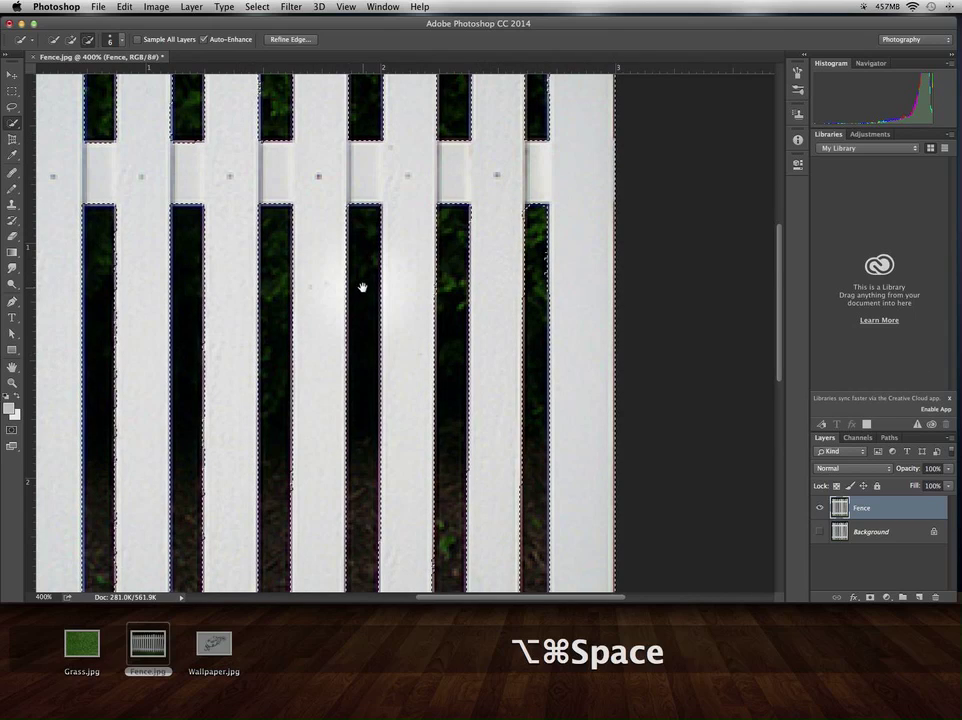
left_click(343, 6)
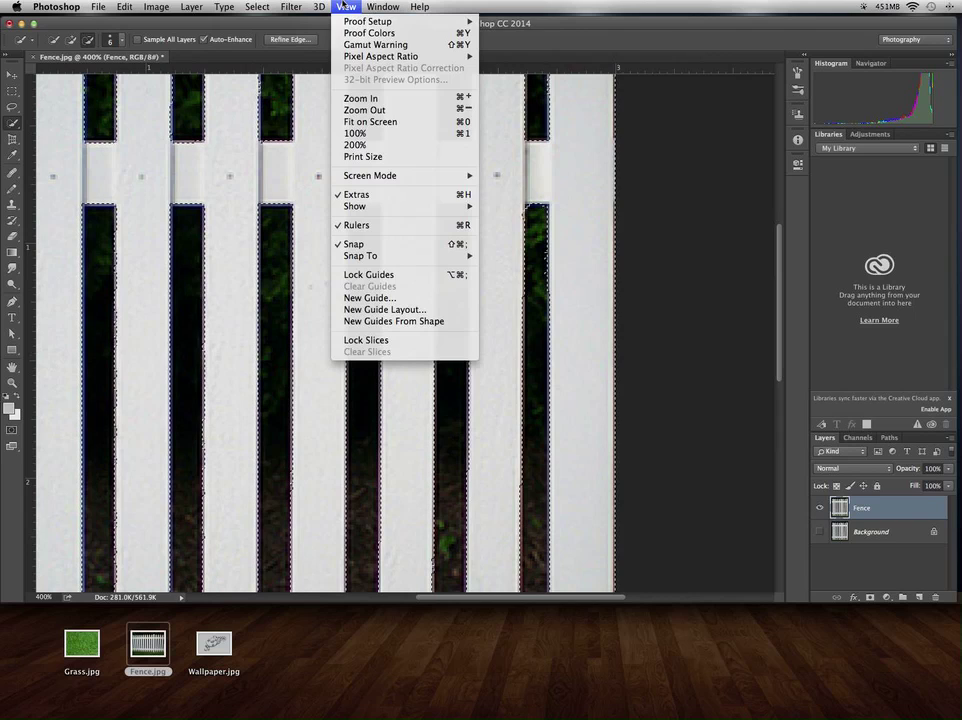
left_click(366, 121)
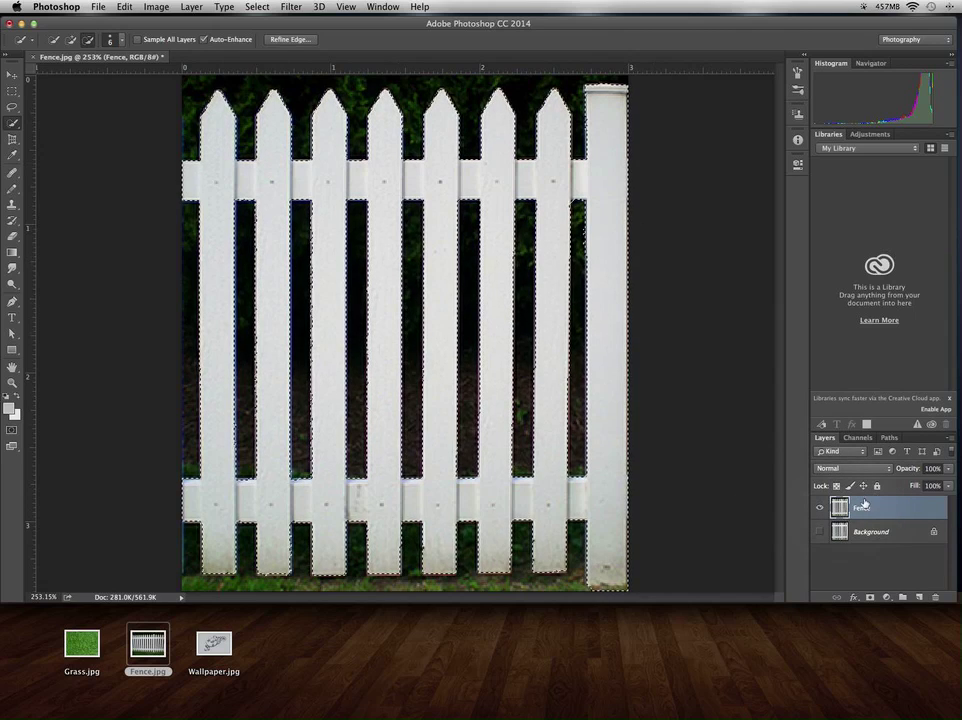
Try a Reveal Selection layer mask on the Fence layer and undo it.
left_click(184, 7)
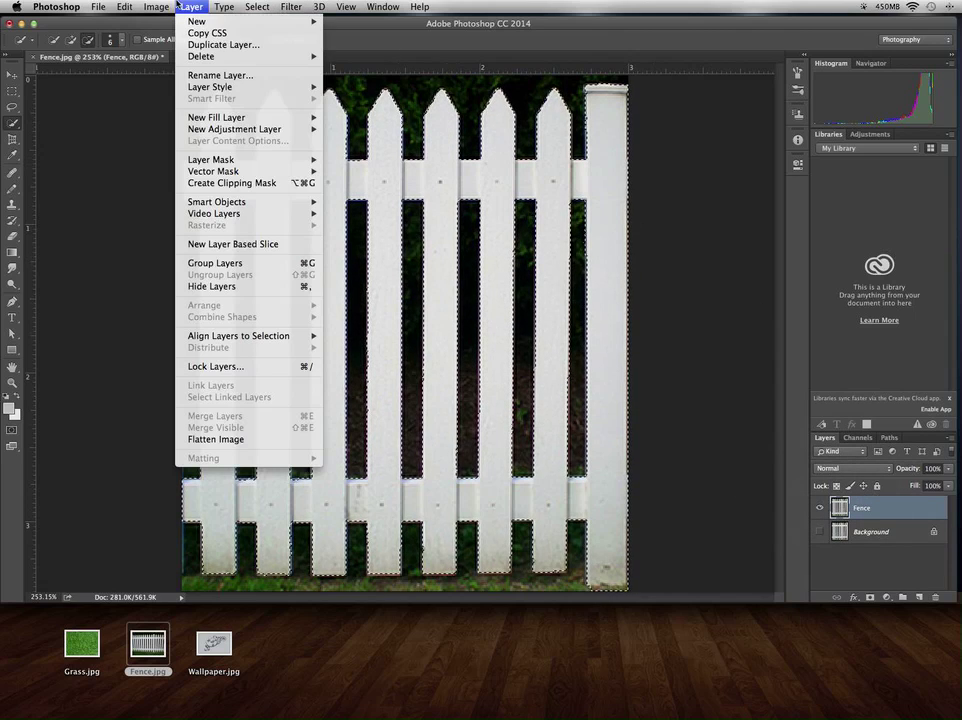
mouse_move(225, 160)
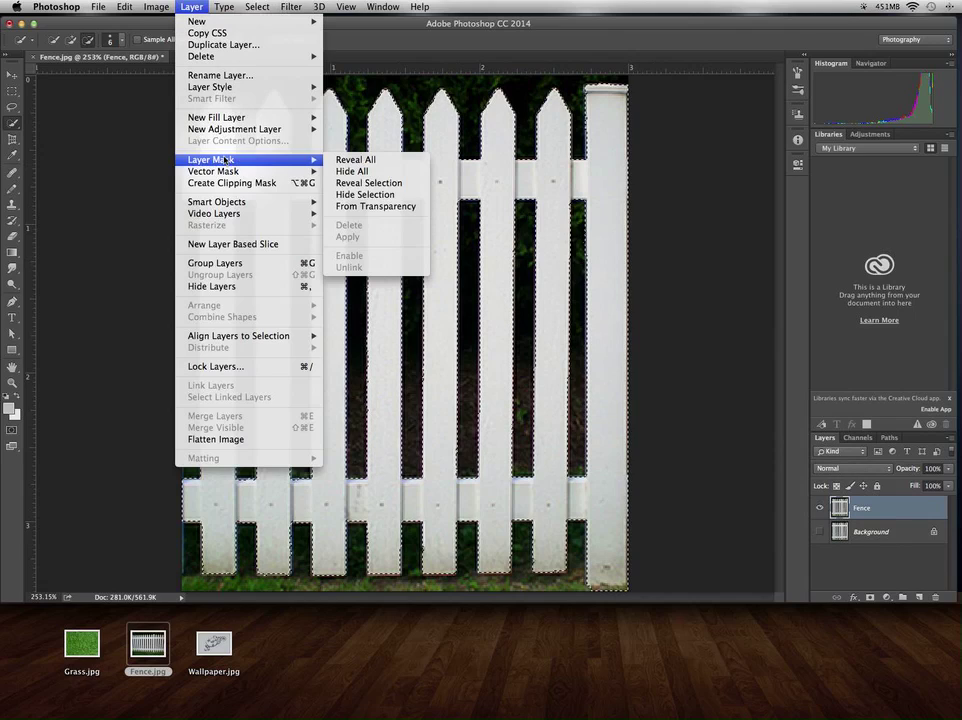
left_click(358, 184)
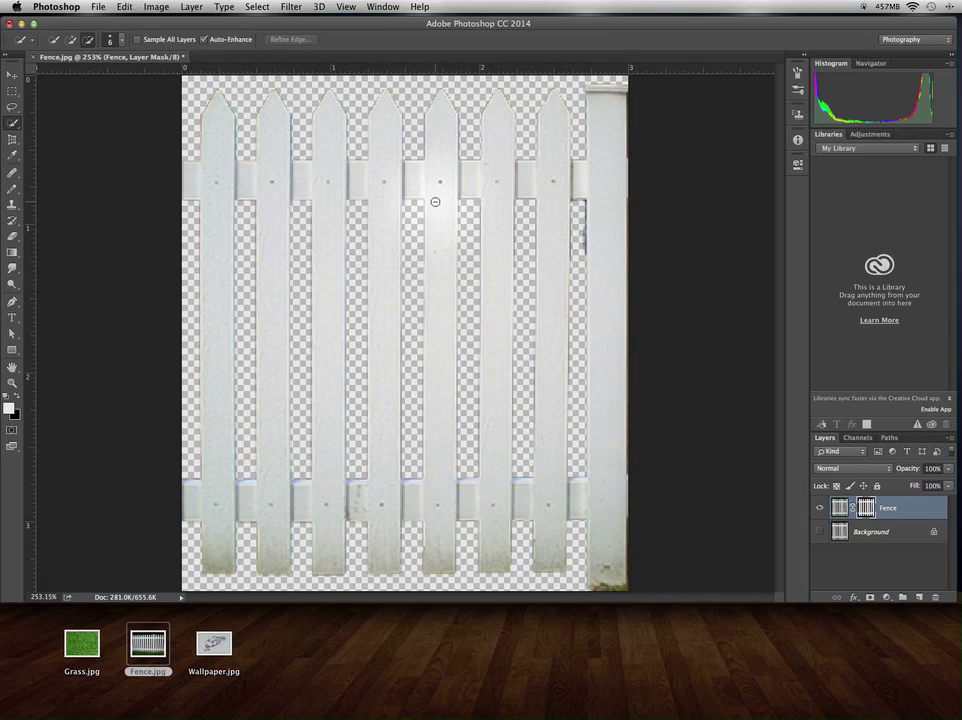
left_click(122, 7)
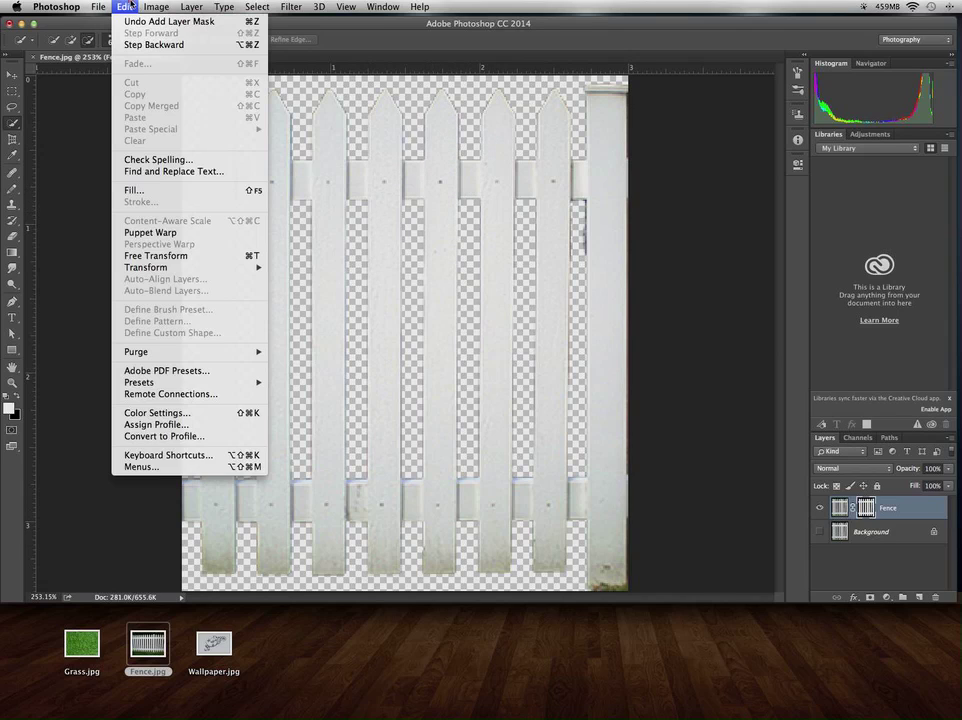
left_click(130, 21)
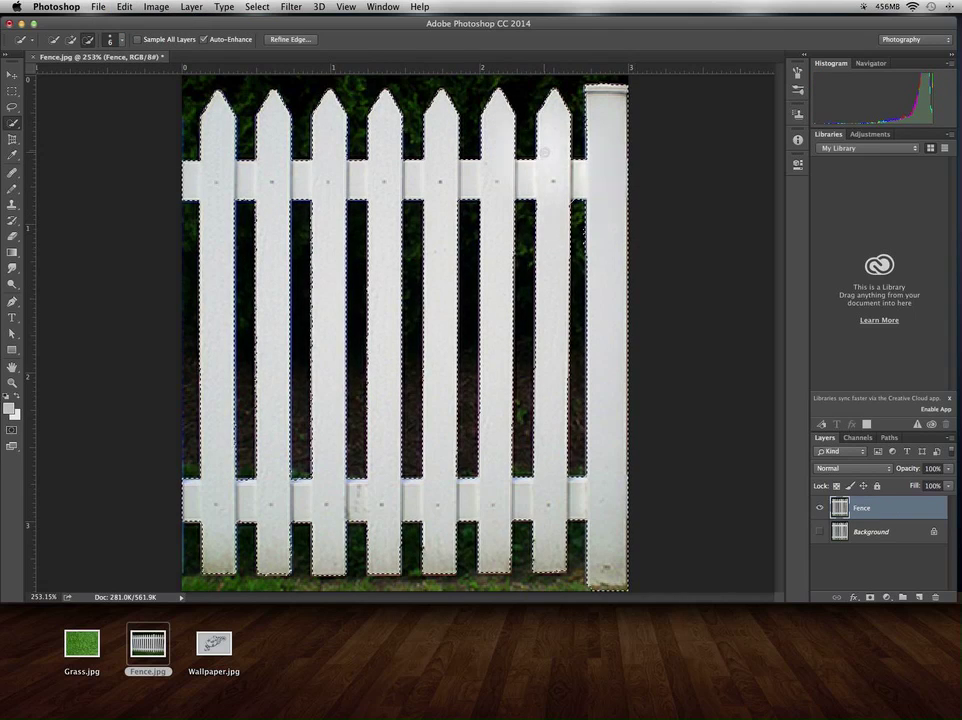
Contract the fence selection by 1 pixel and add a Reveal Selection layer mask to the Fence layer.
left_click(254, 7)
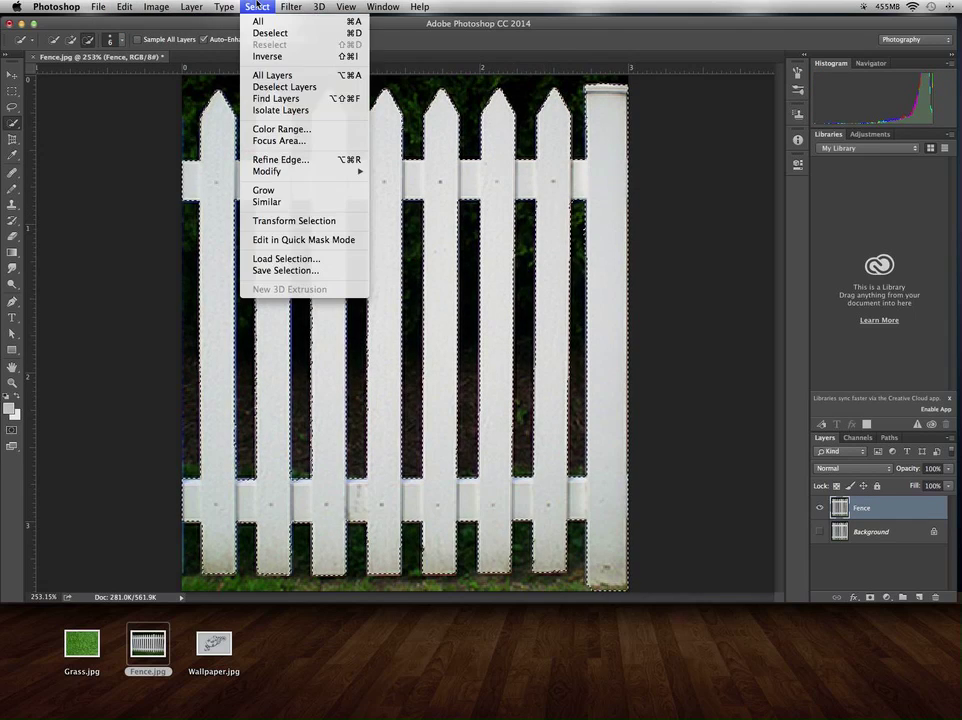
mouse_move(355, 177)
left_click(403, 206)
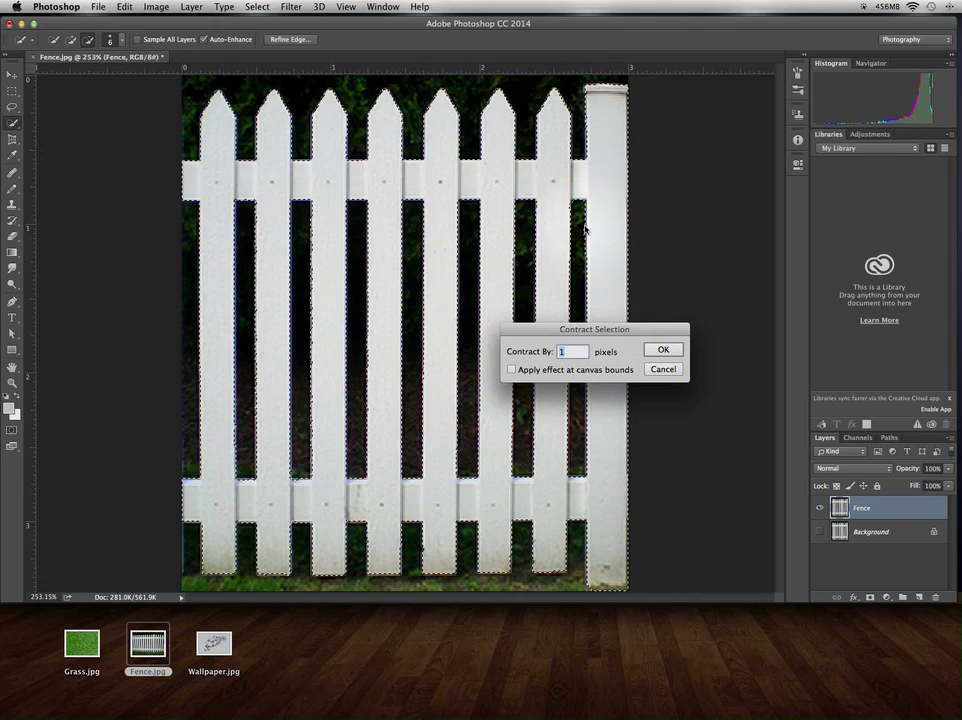
left_click_drag(622, 333, 762, 285)
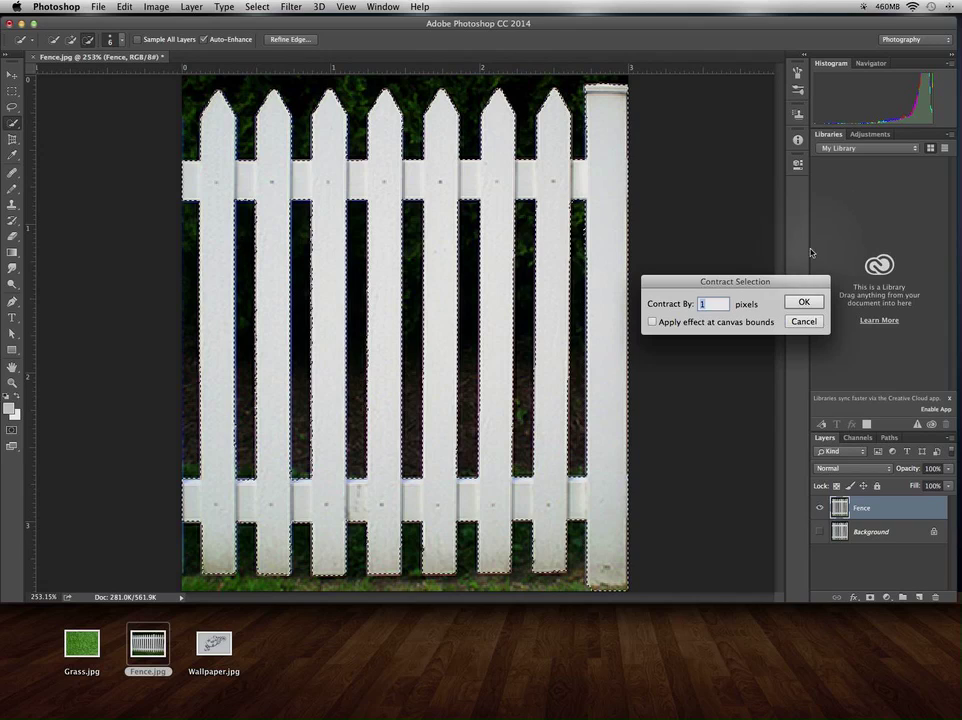
left_click(803, 302)
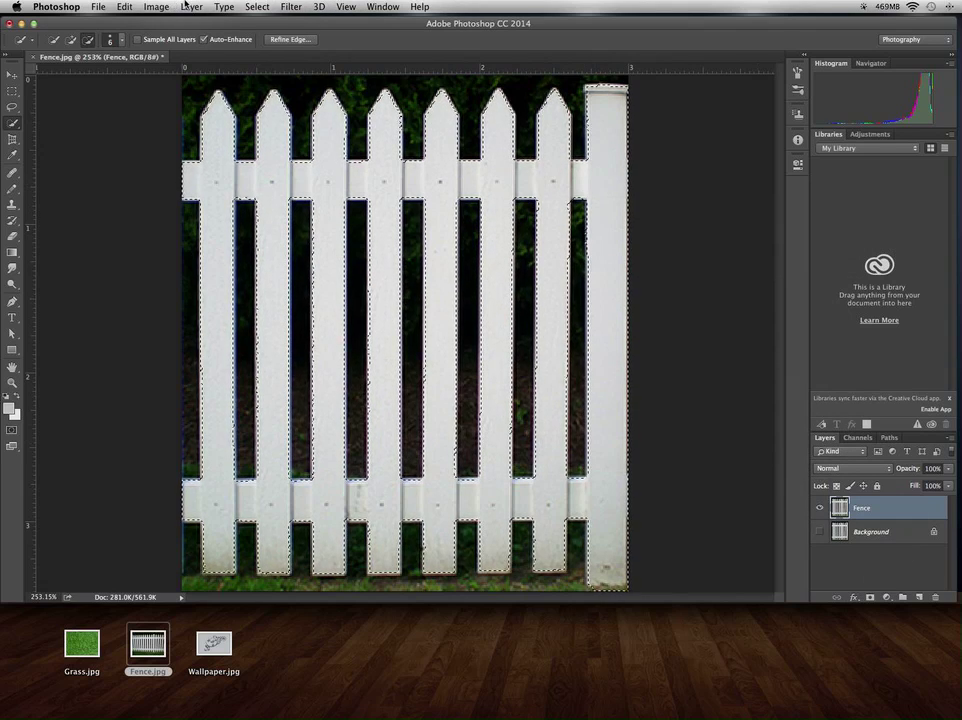
left_click(187, 7)
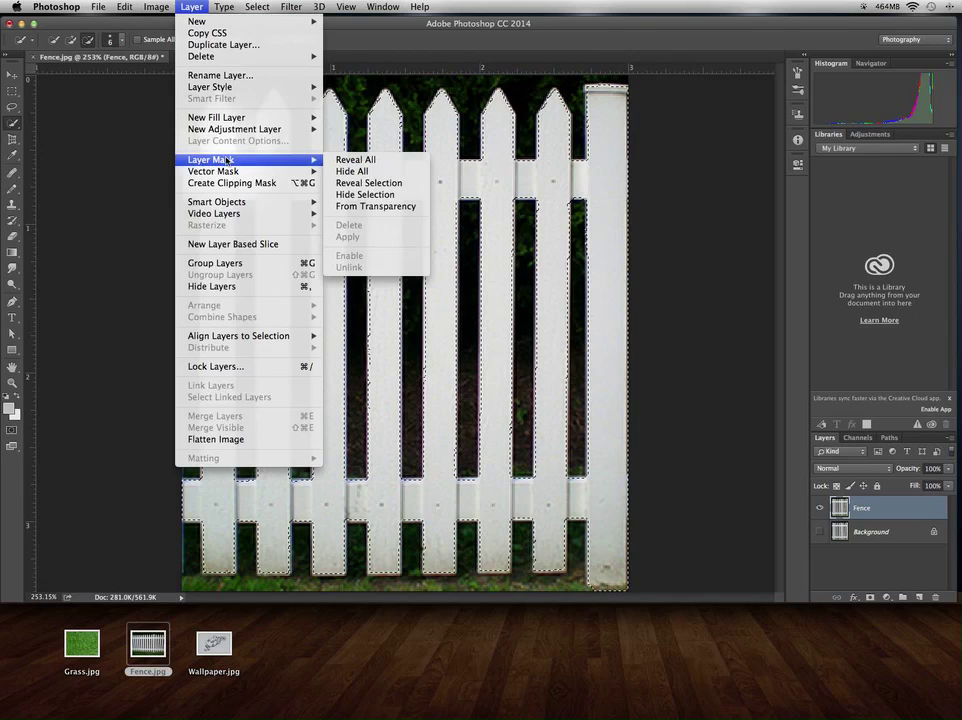
left_click(377, 185)
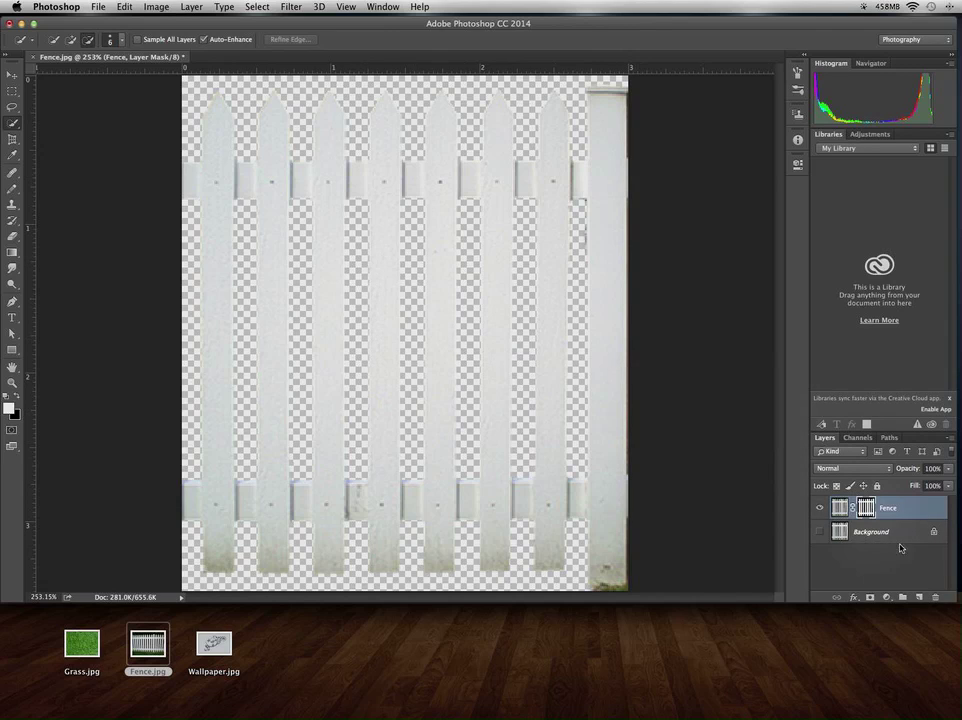
Create a new empty layer and place it directly below the Fence layer.
left_click(921, 600)
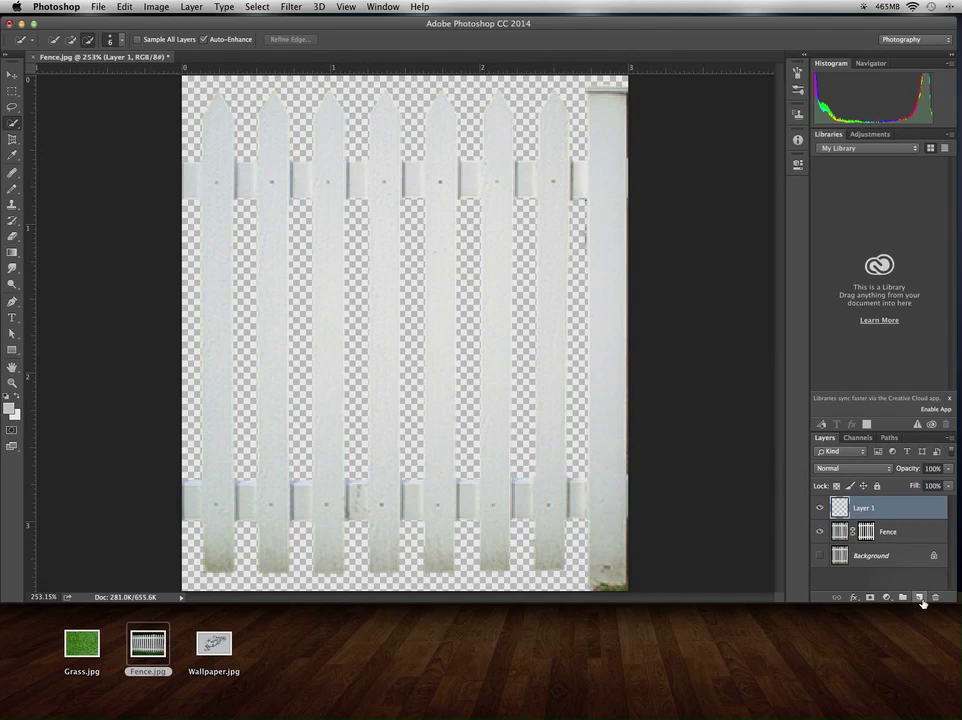
left_click_drag(845, 508, 841, 545)
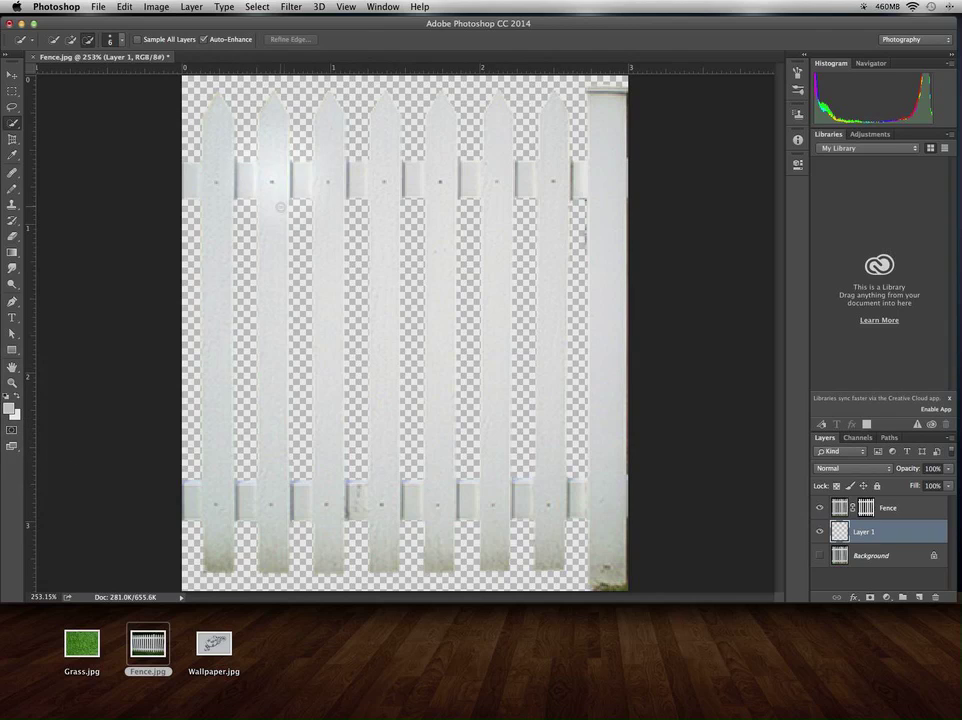
Set the foreground color to the dark blue 263b53.
left_click(8, 408)
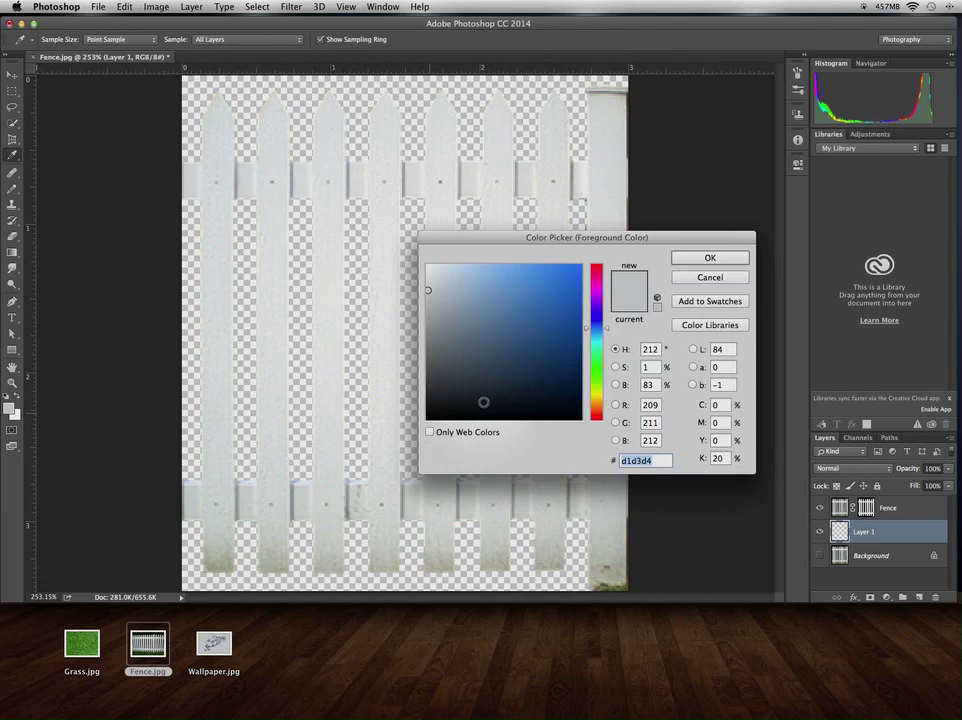
left_click(510, 369)
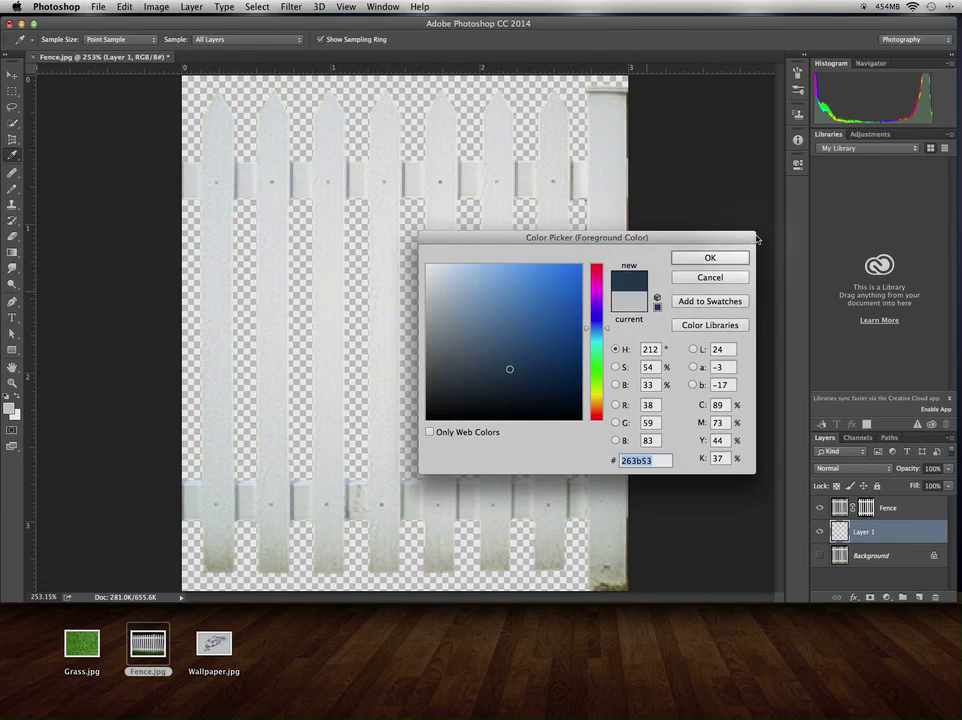
left_click(709, 257)
key("w")
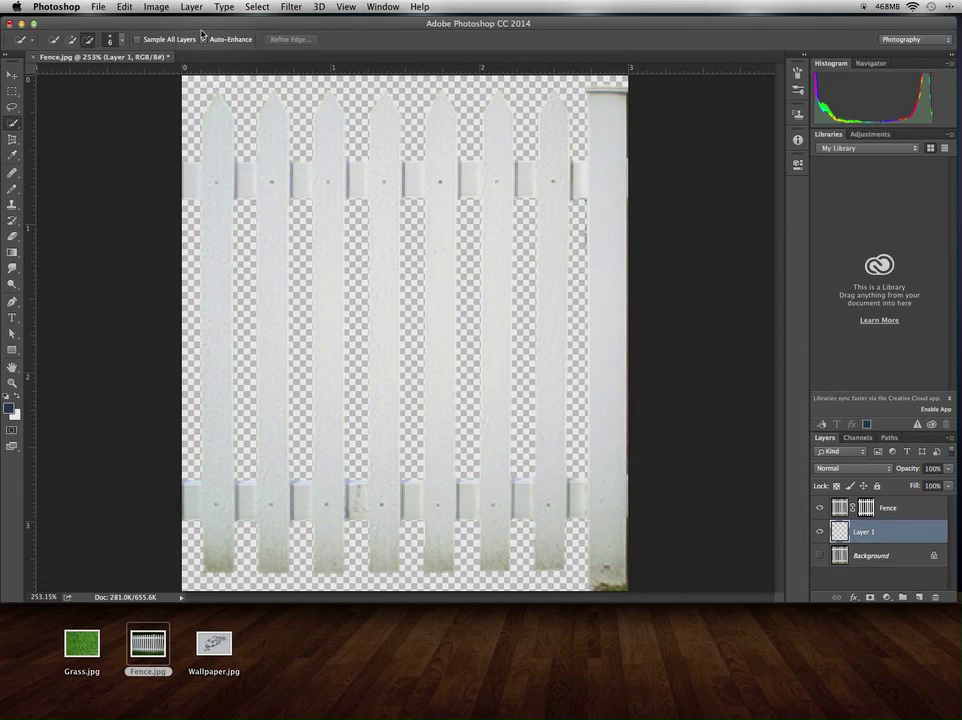
Fill Layer 1 with the foreground color in Normal mode at 100% opacity.
left_click(122, 6)
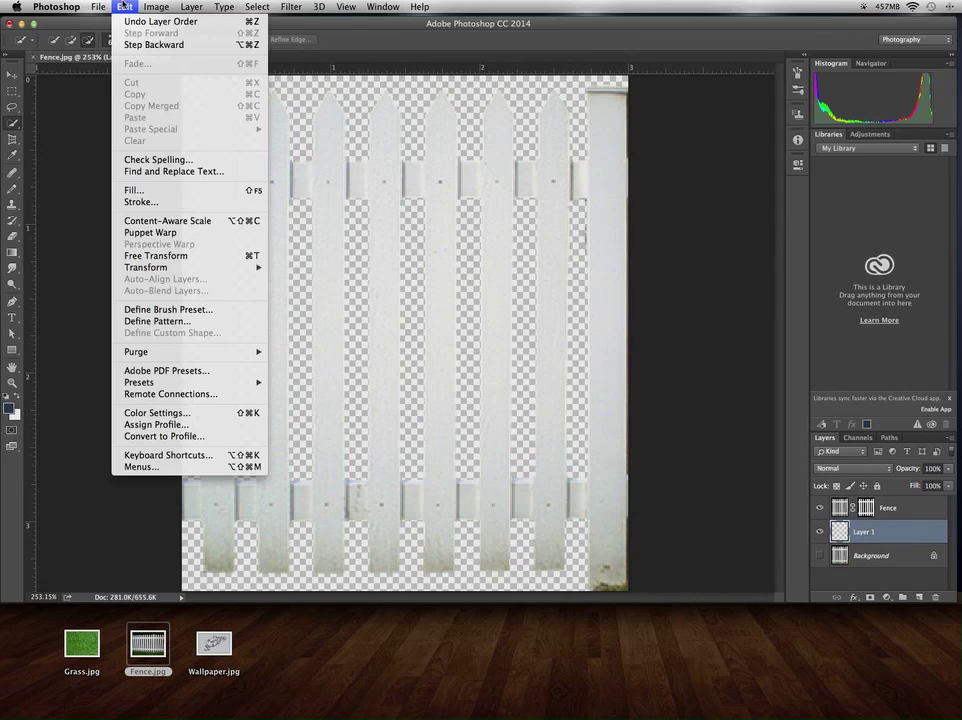
left_click(157, 193)
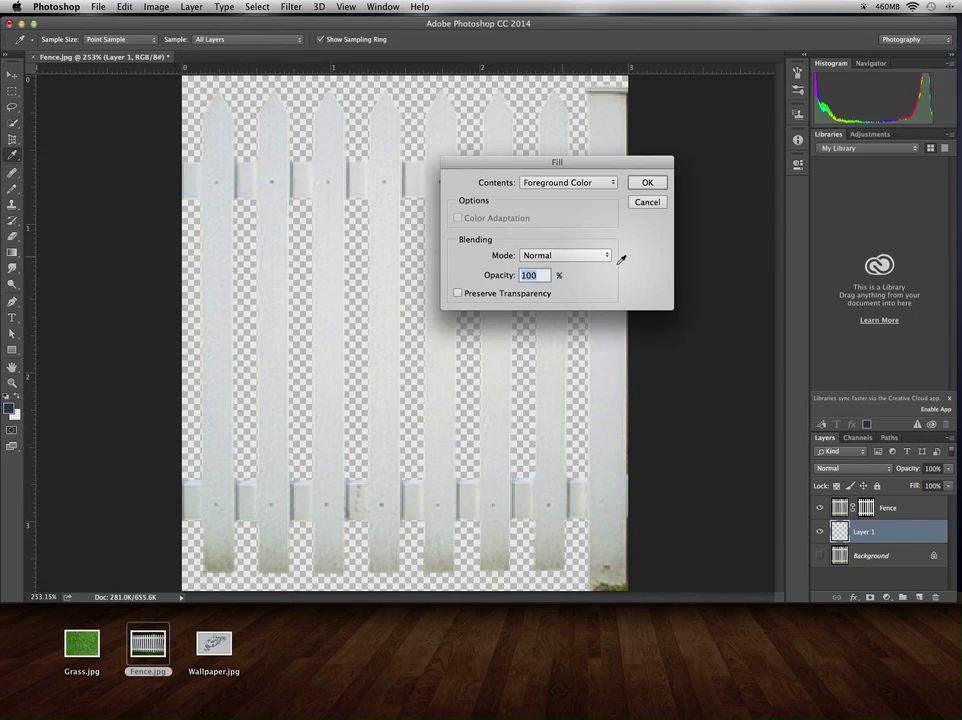
left_click(556, 184)
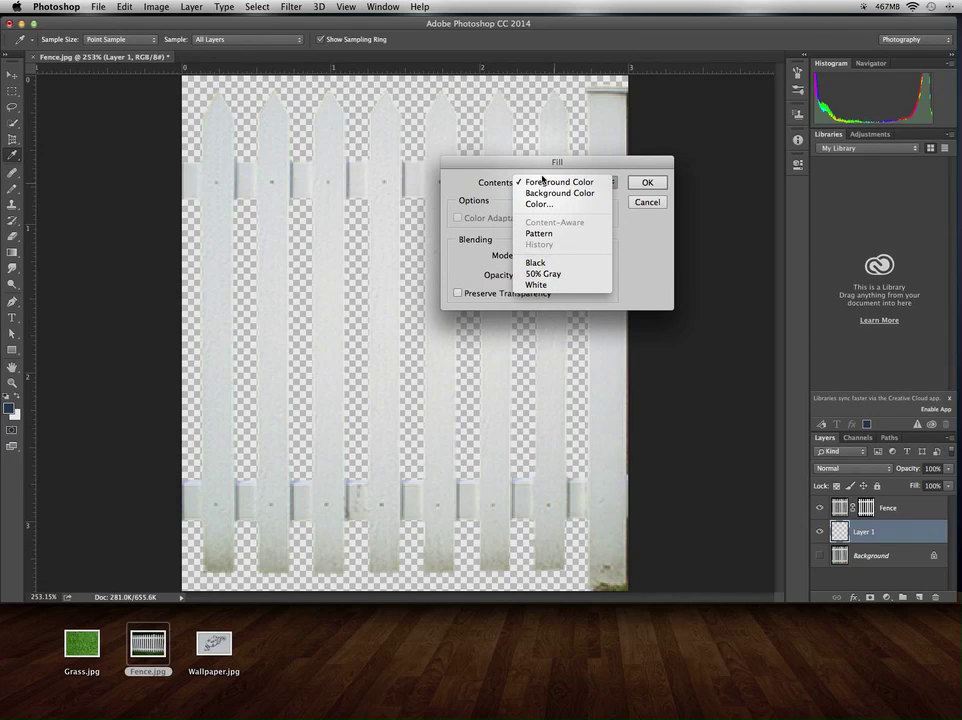
left_click(542, 174)
left_click(645, 182)
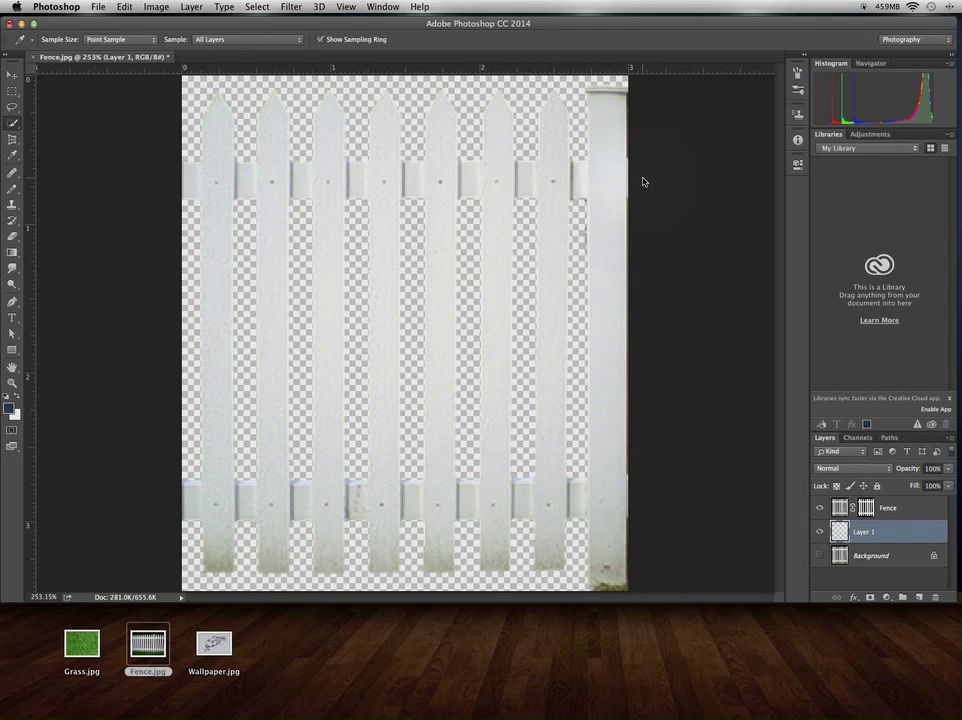
key("w")
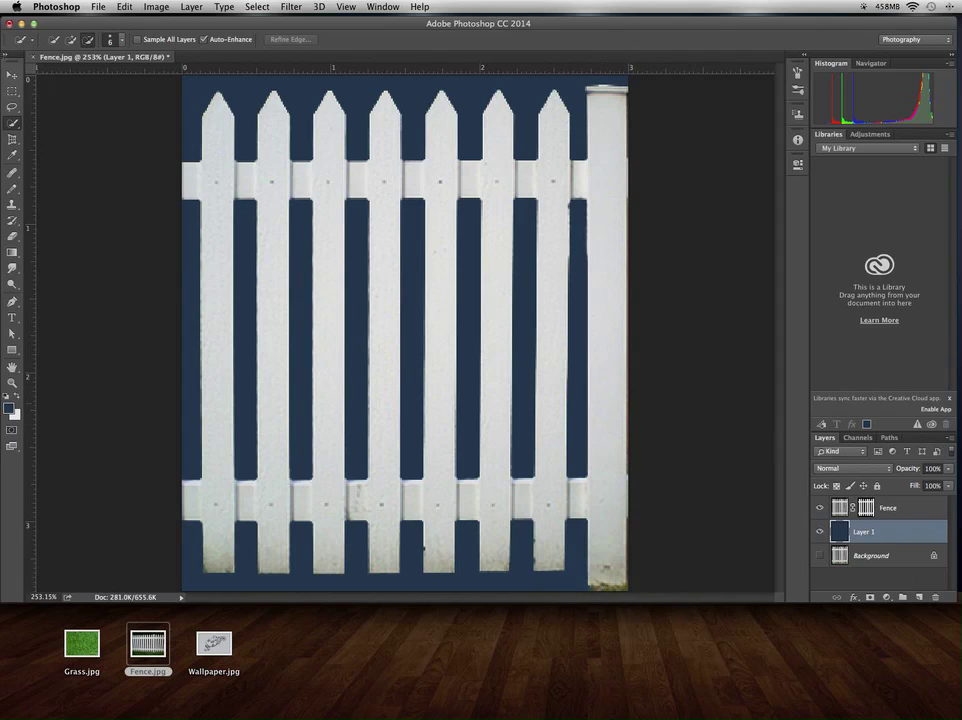
Target the Fence layer's image with the Clone Stamp tool and reduce the brush size to 15 px.
key("s")
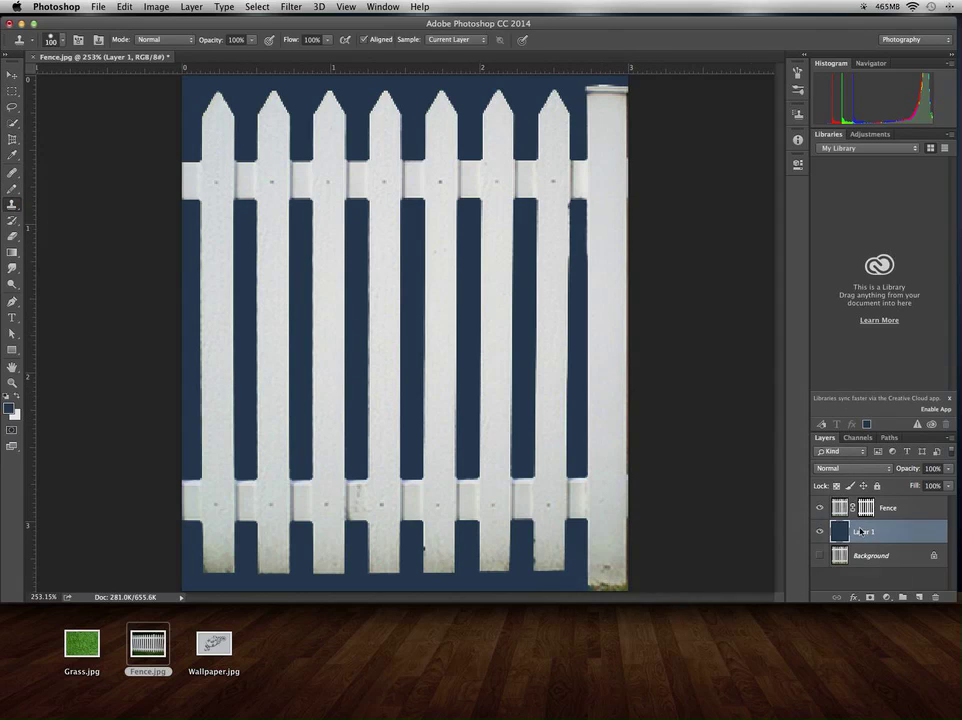
left_click(838, 510)
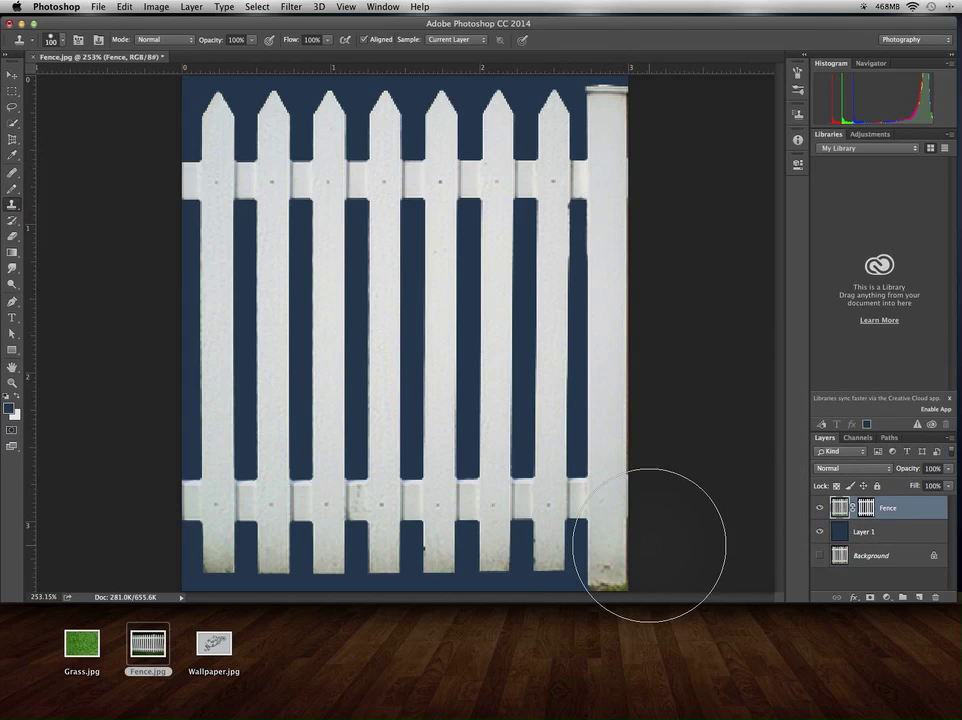
key("bracketright")
key("bracketright")
key("bracketleft")
key("bracketleft")
key("bracketleft")
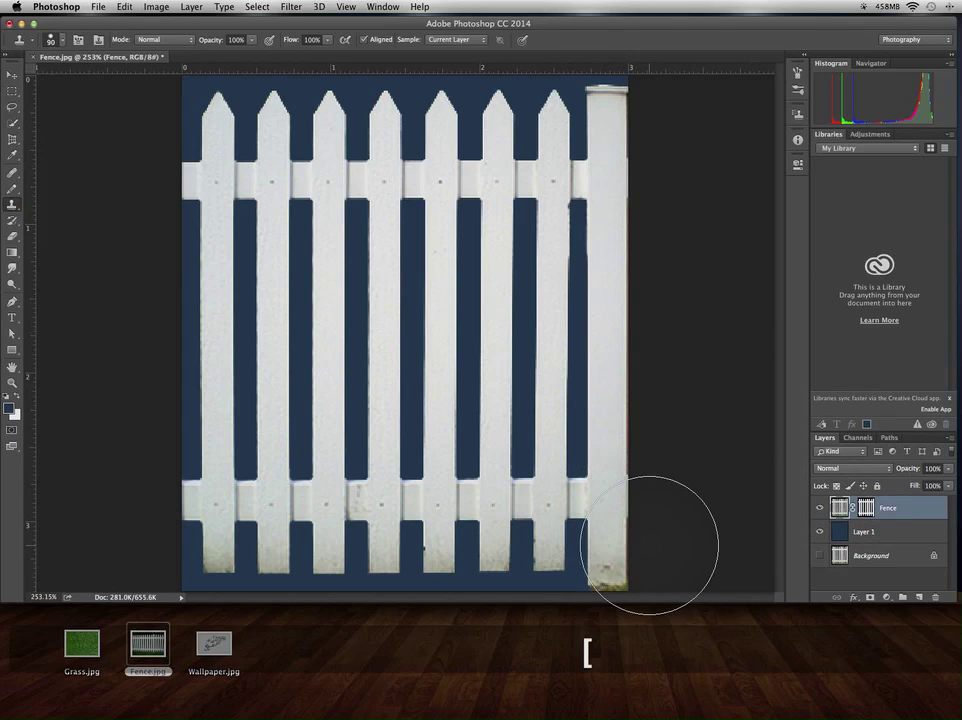
key("bracketleft")
key("bracketleft")
key("bracketleft")
key("bracketleft")
key("bracketleft")
key("bracketleft")
key("bracketleft")
key("bracketleft")
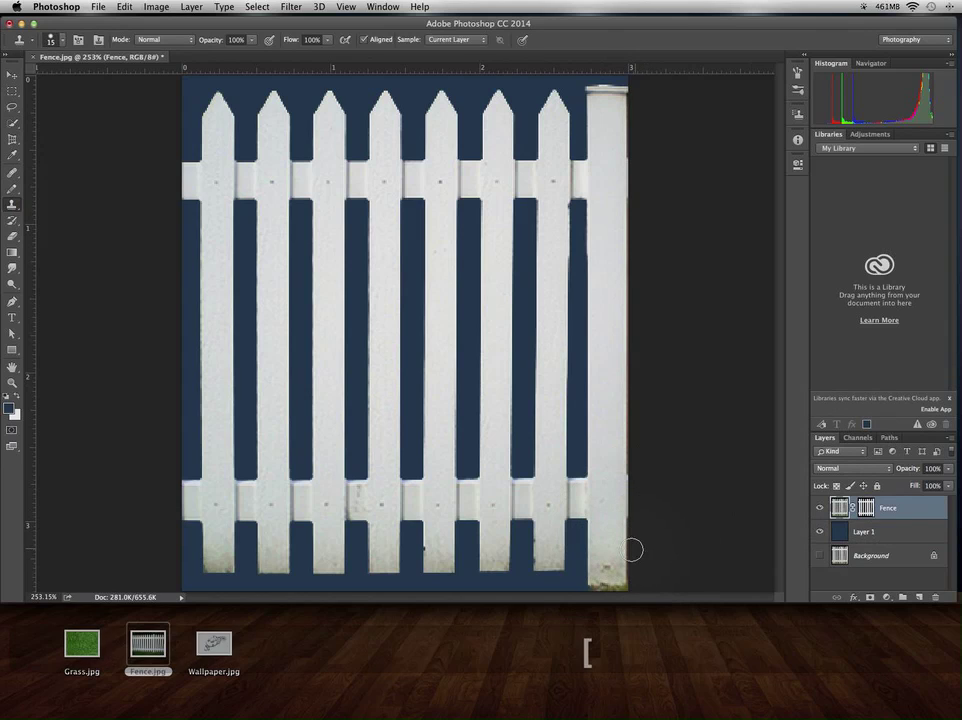
Sample clean white paint on the lower part of the post and clone it over the dirt and grass at the post's base.
key("alt")
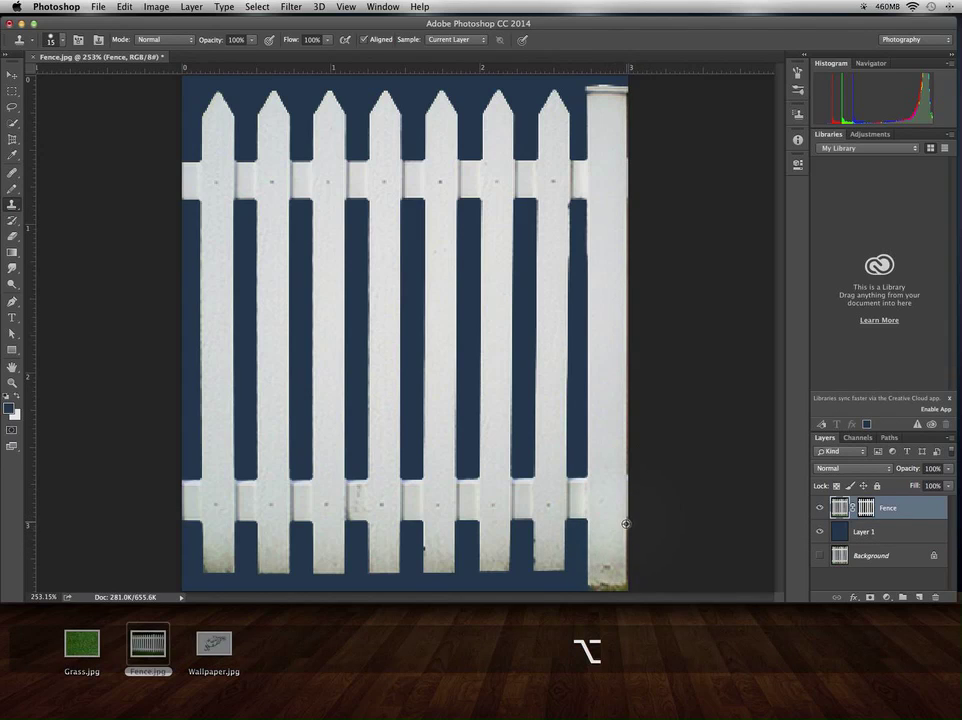
left_click(624, 528, "alt")
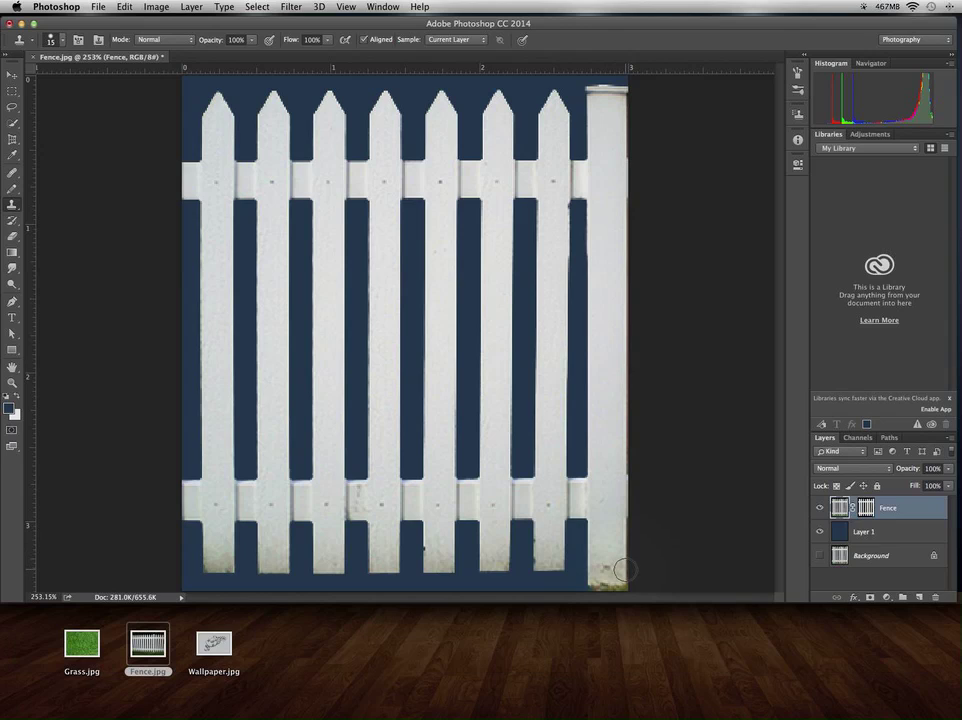
right_click(614, 572)
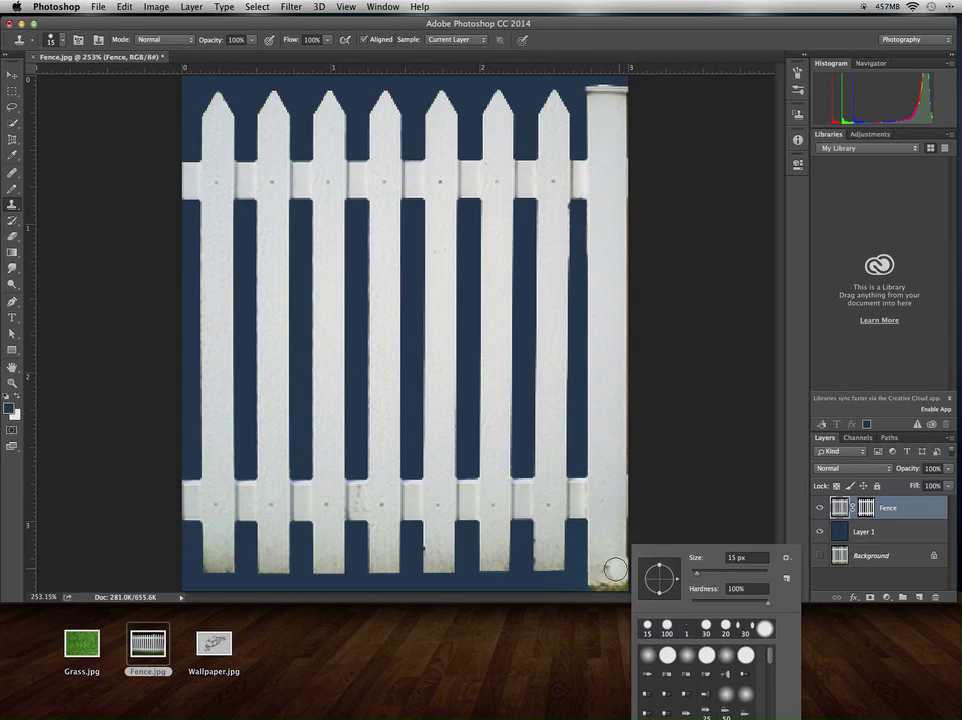
left_click(606, 563)
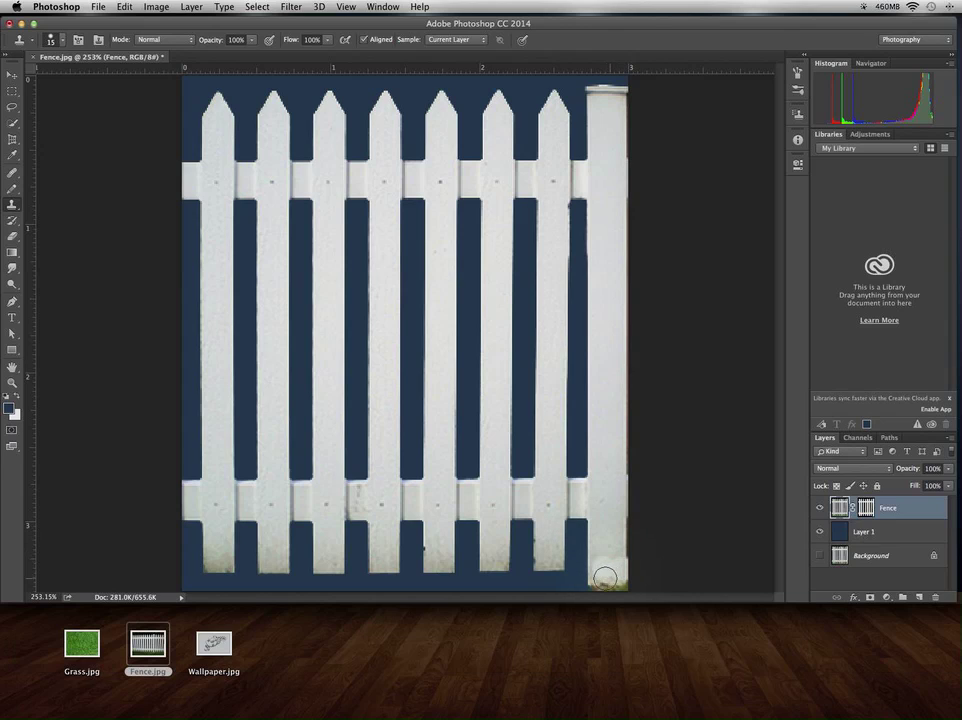
left_click_drag(597, 580, 614, 580)
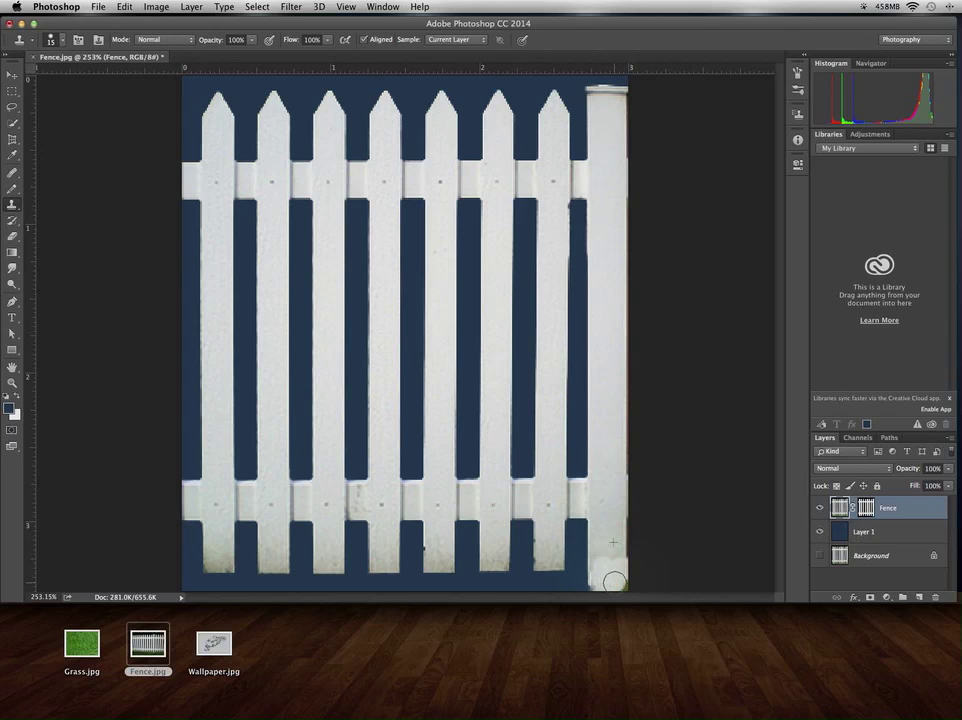
Undo the Clone Stamp strokes made on the Fence layer.
key("super")
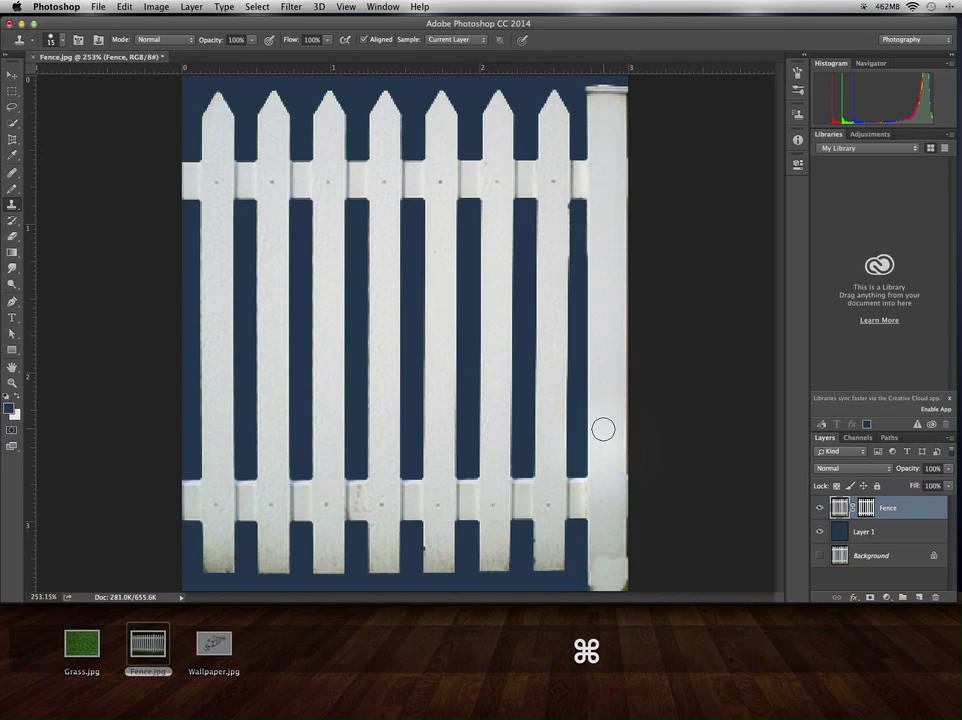
key("super+alt+z")
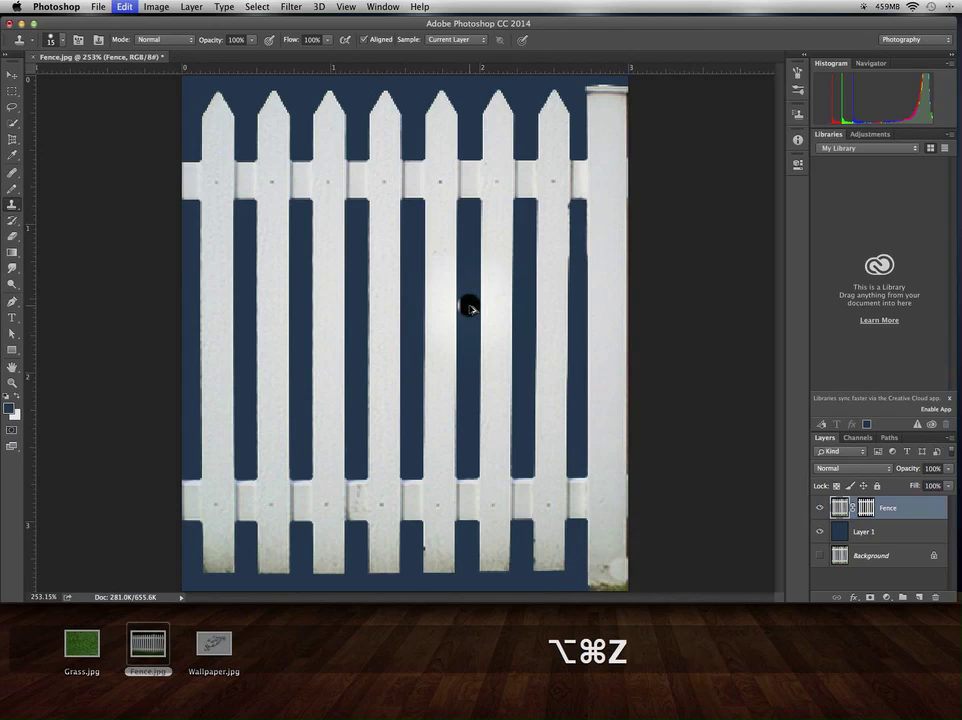
key("super+z")
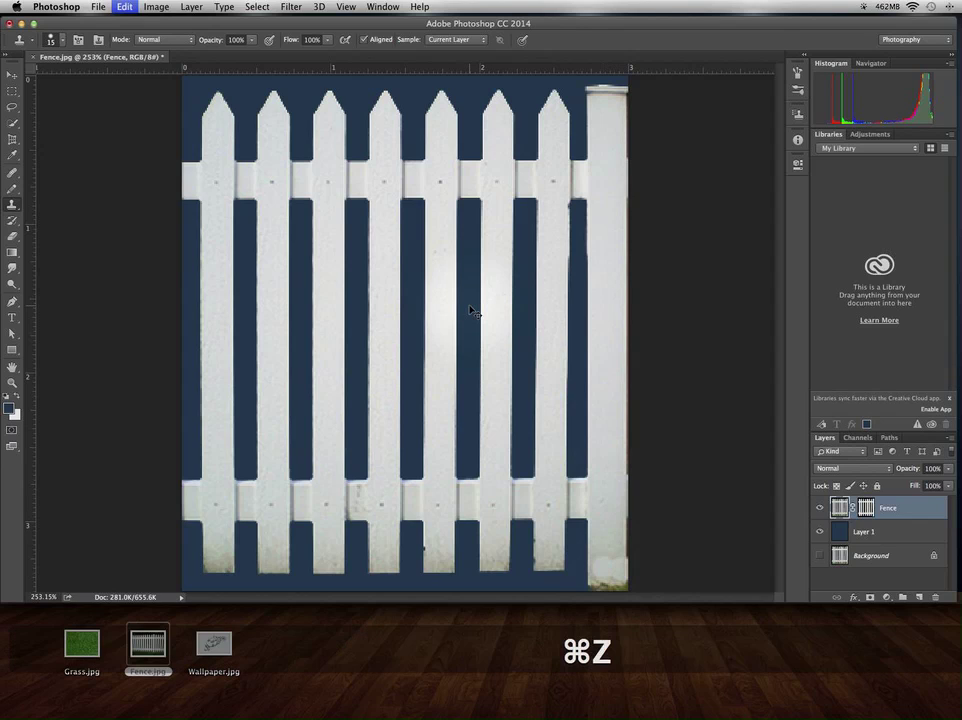
key("super+alt+z")
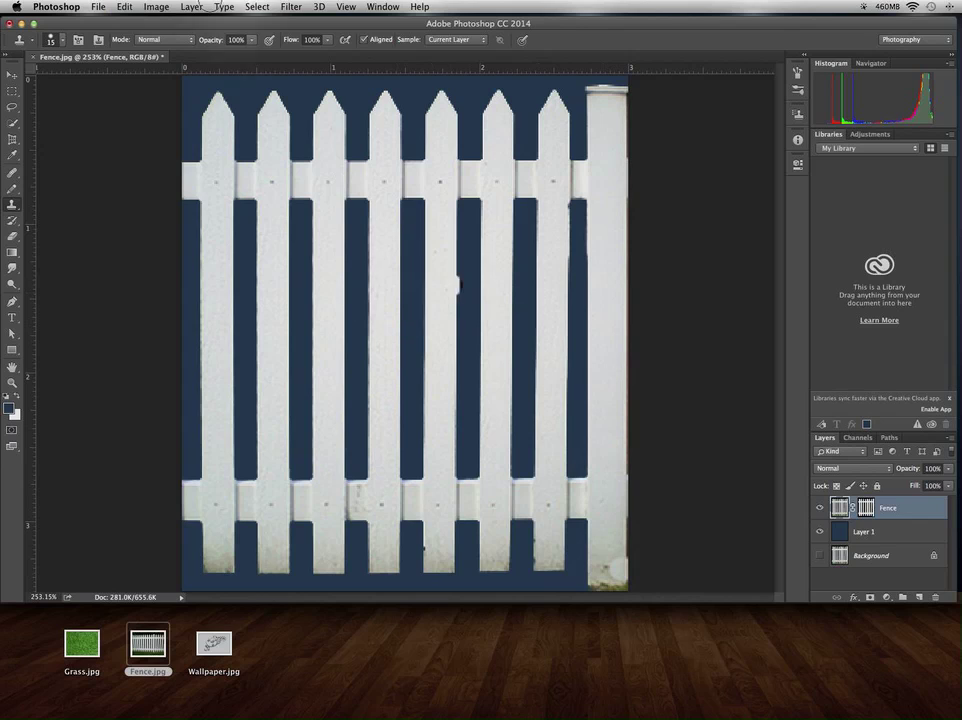
left_click(116, 6)
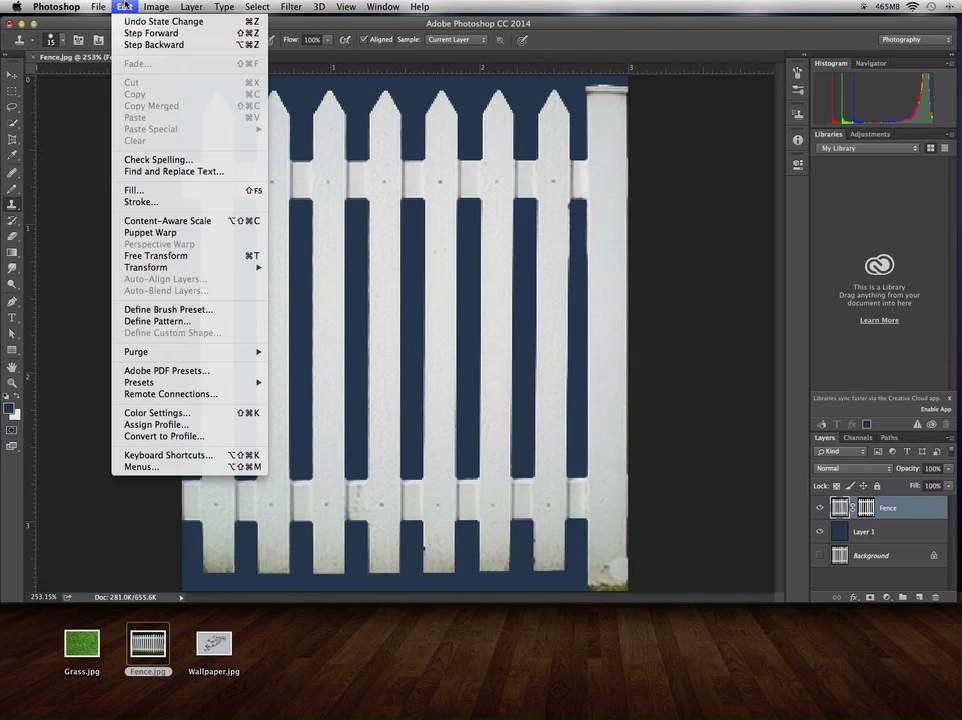
left_click(137, 45)
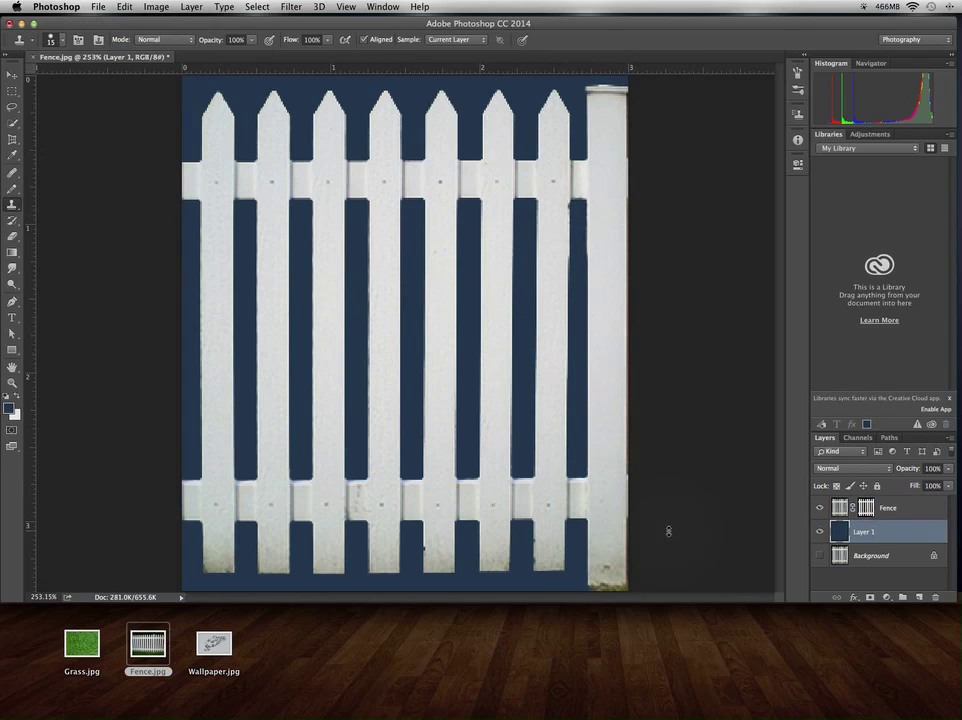
Delete the dark blue Layer 1 from below the Fence layer.
left_click(578, 222)
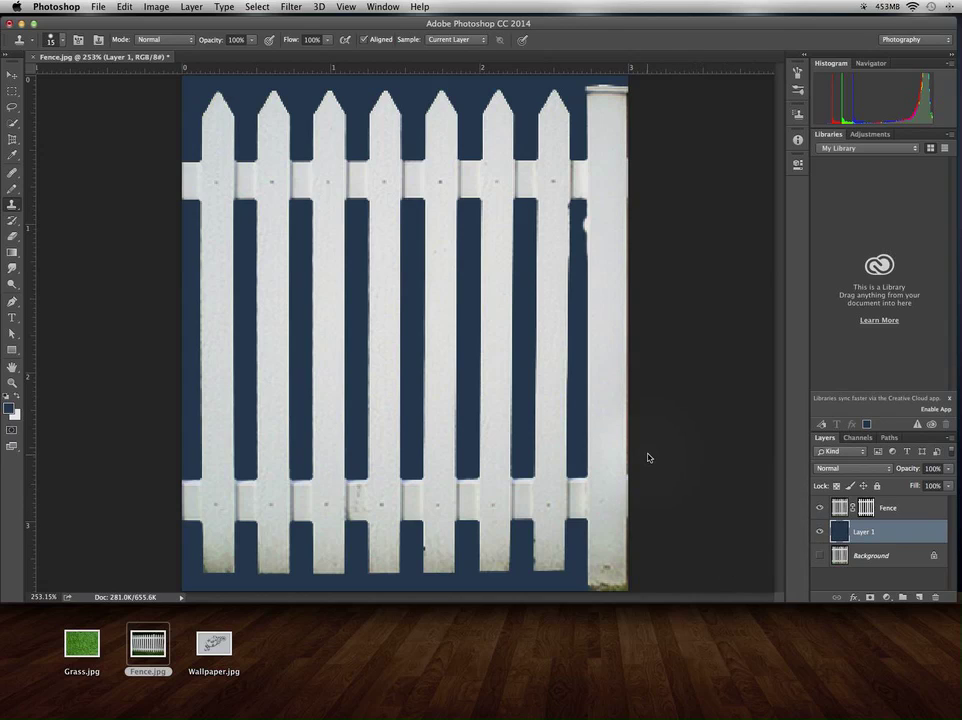
key("super+z")
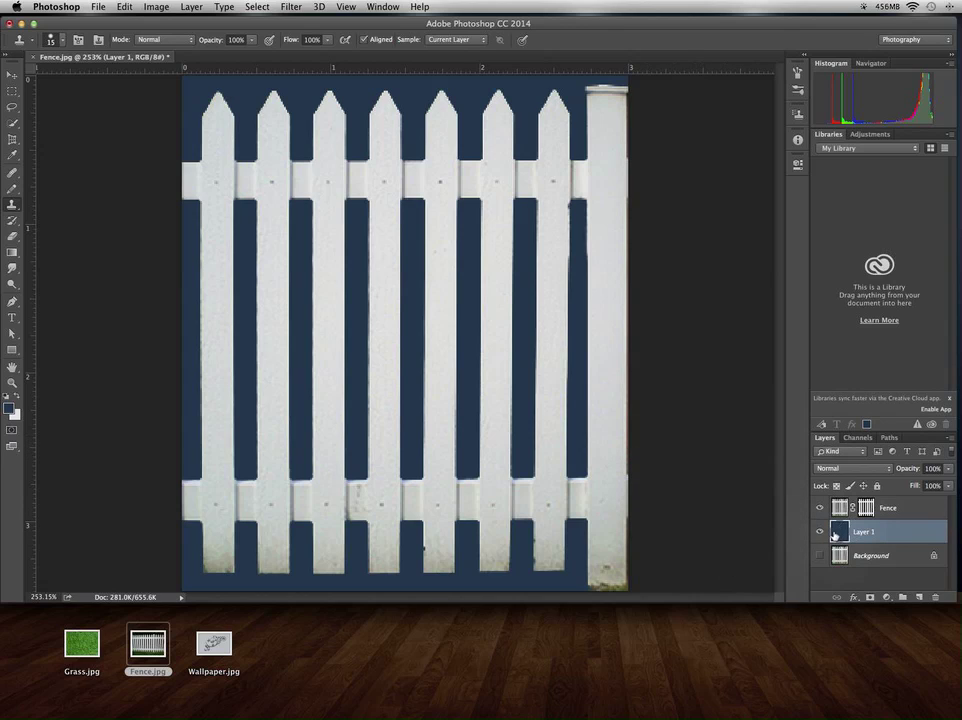
left_click_drag(862, 546, 937, 598)
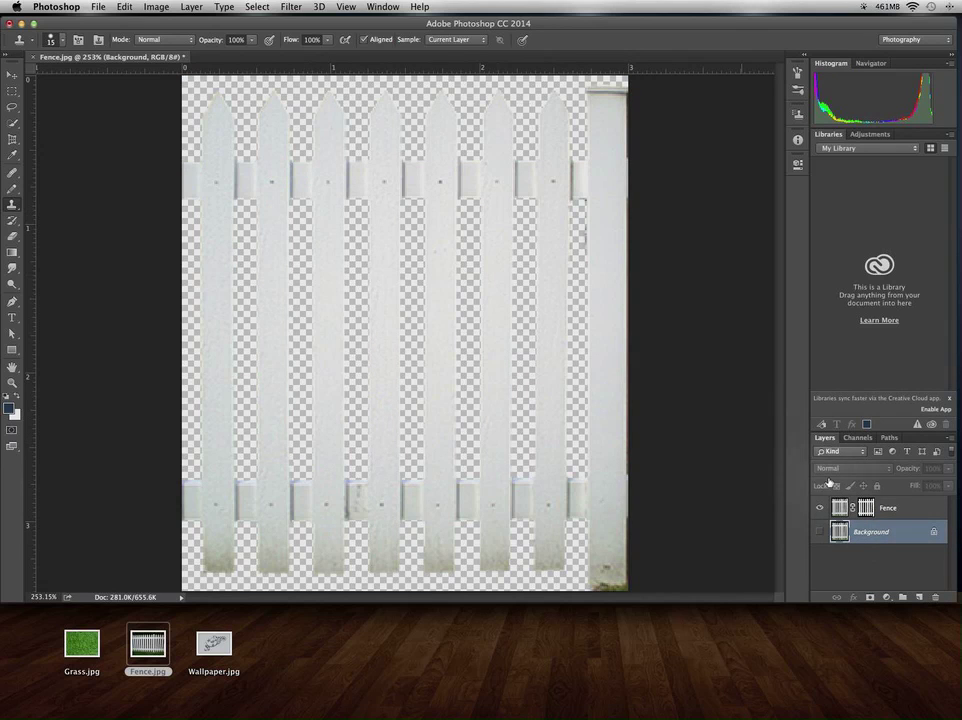
left_click(244, 225)
left_click(525, 312)
Duplicate the Fence layer together with its layer mask.
left_click(838, 509)
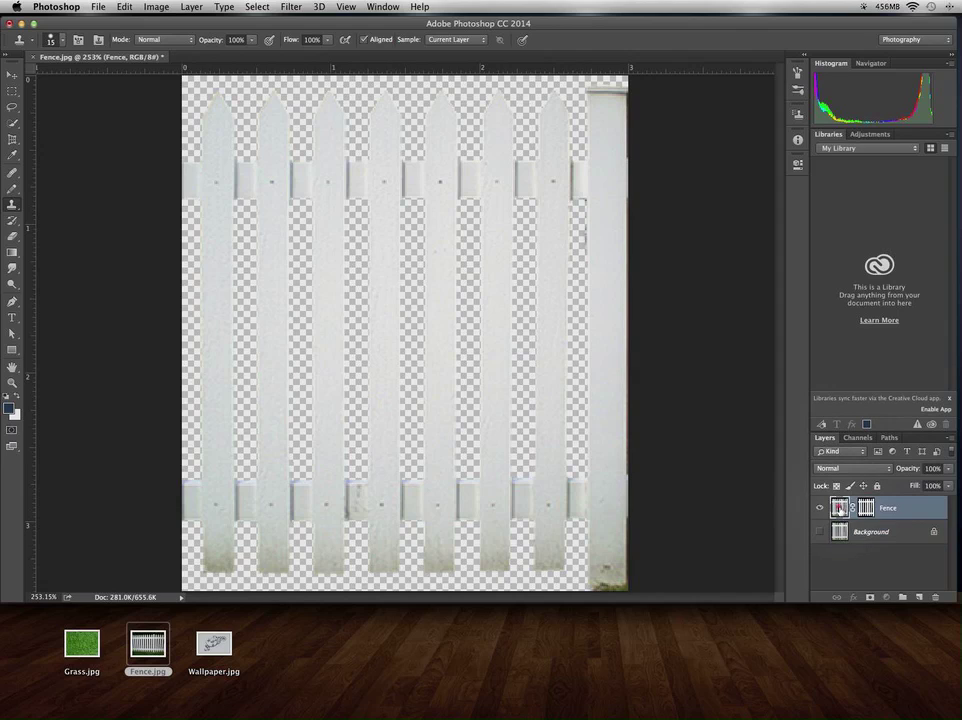
left_click_drag(838, 509, 920, 597)
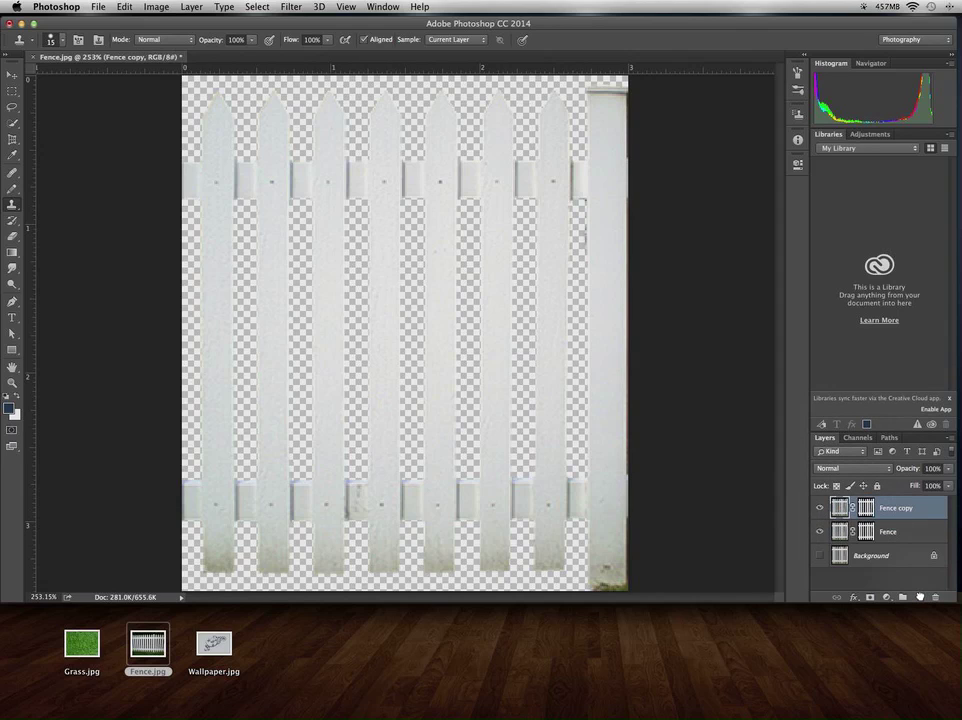
left_click(555, 216)
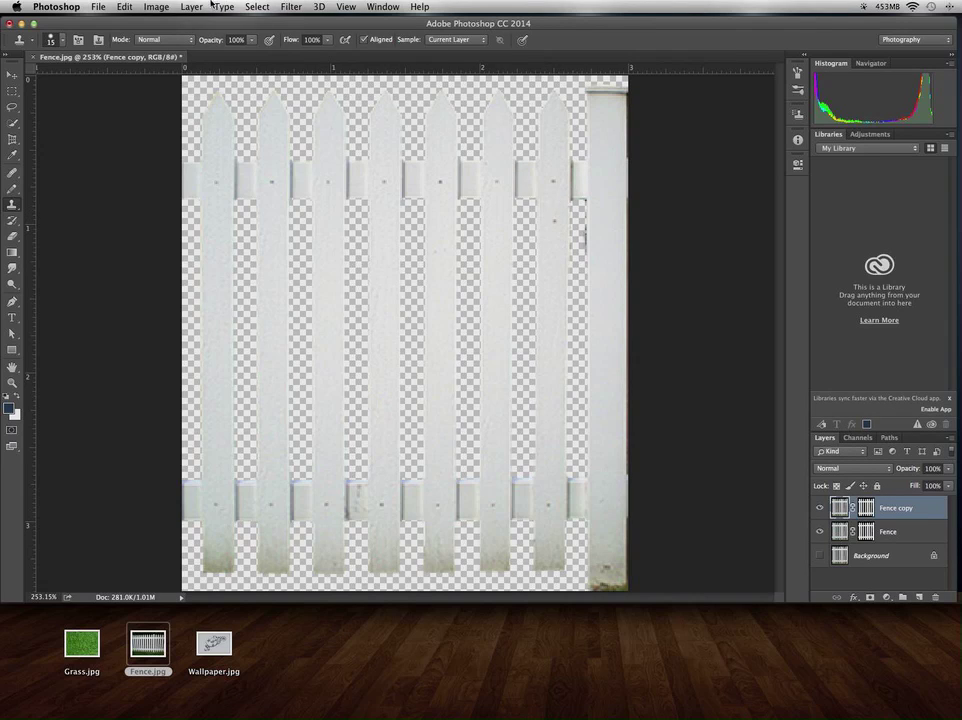
Resize the canvas to 200 percent width, keeping the height at 100 percent.
left_click(163, 6)
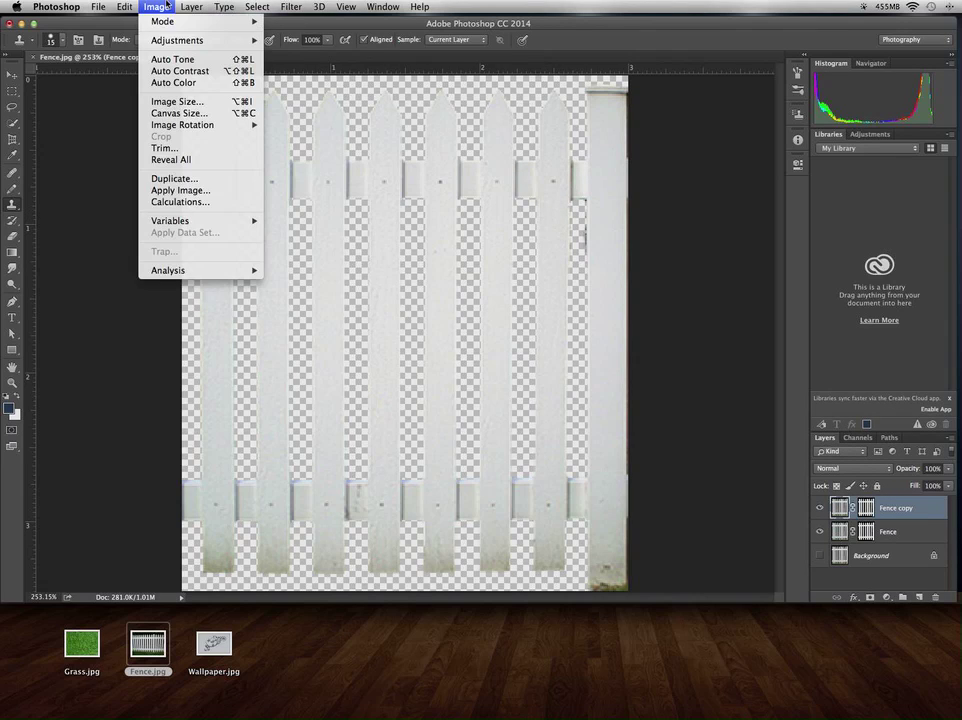
left_click(183, 115)
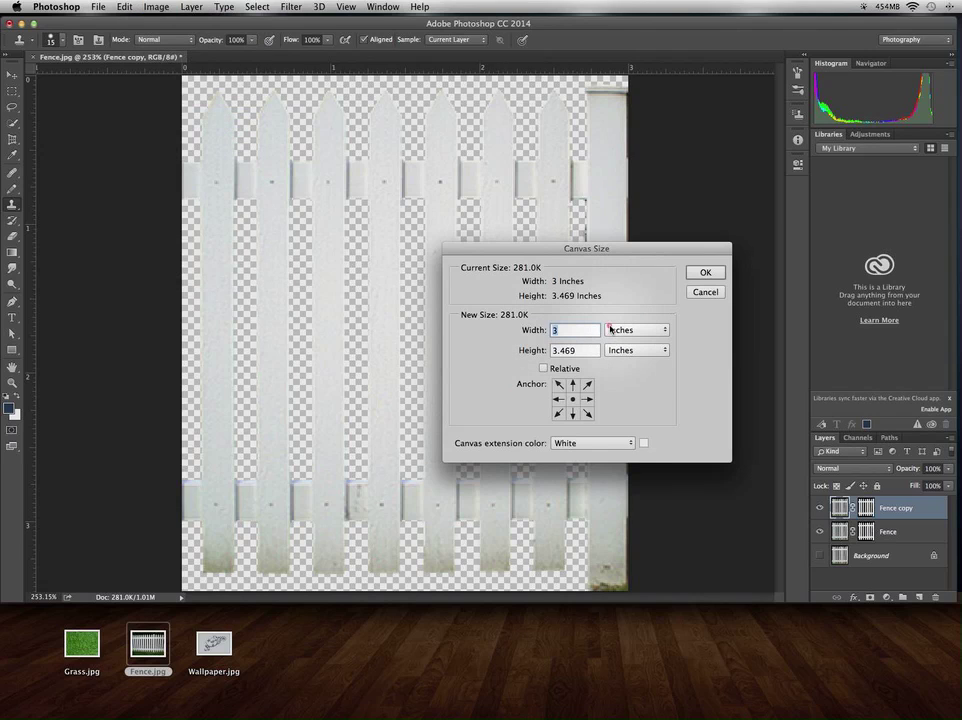
left_click(611, 329)
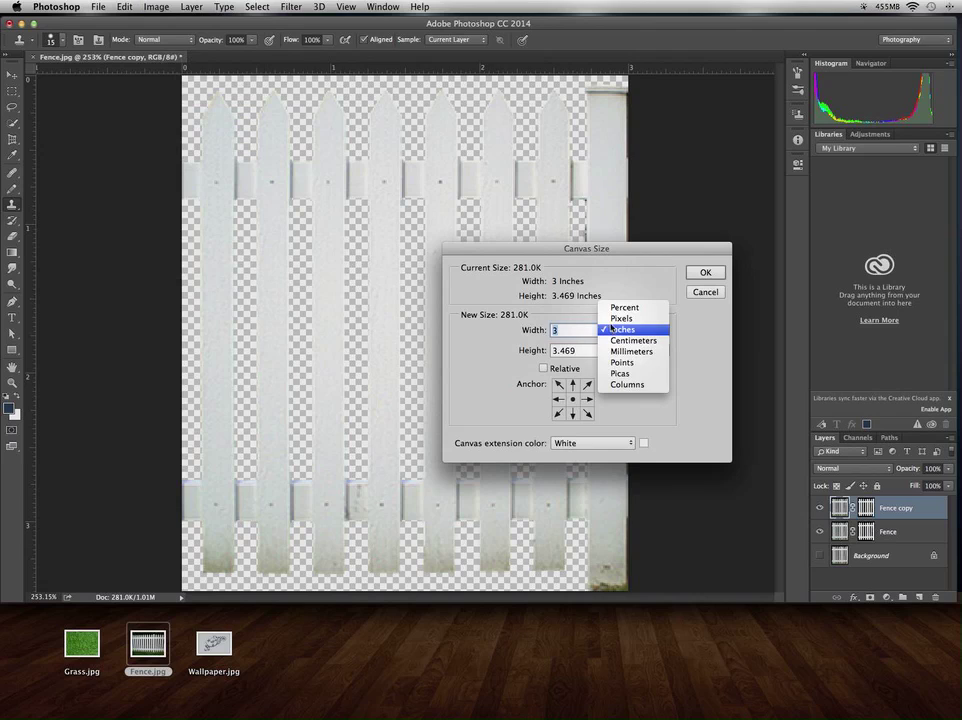
left_click(622, 307)
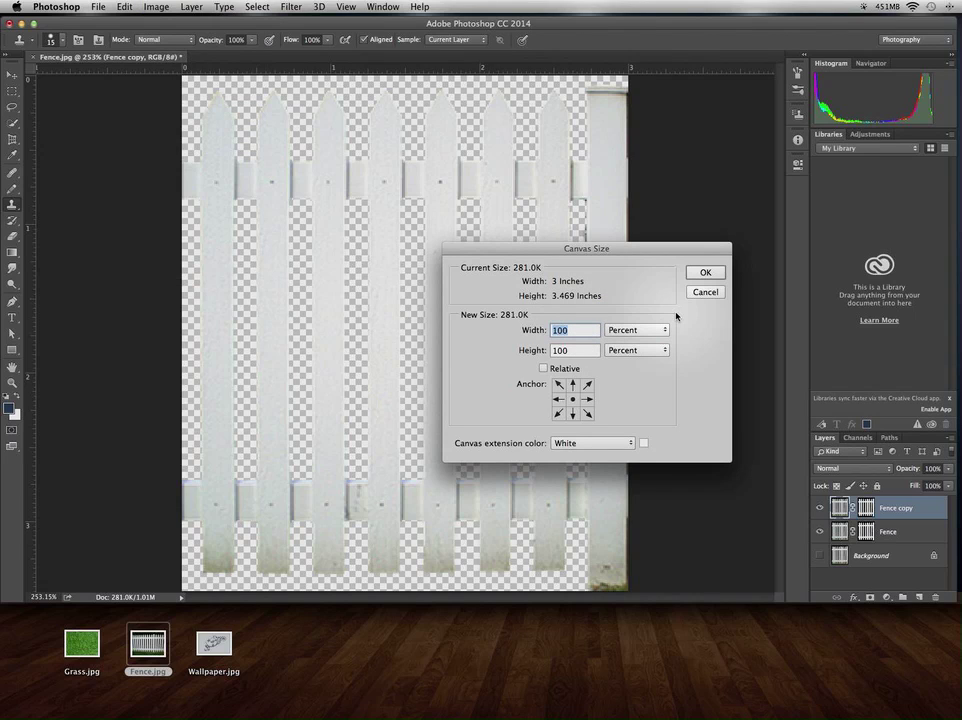
type("20")
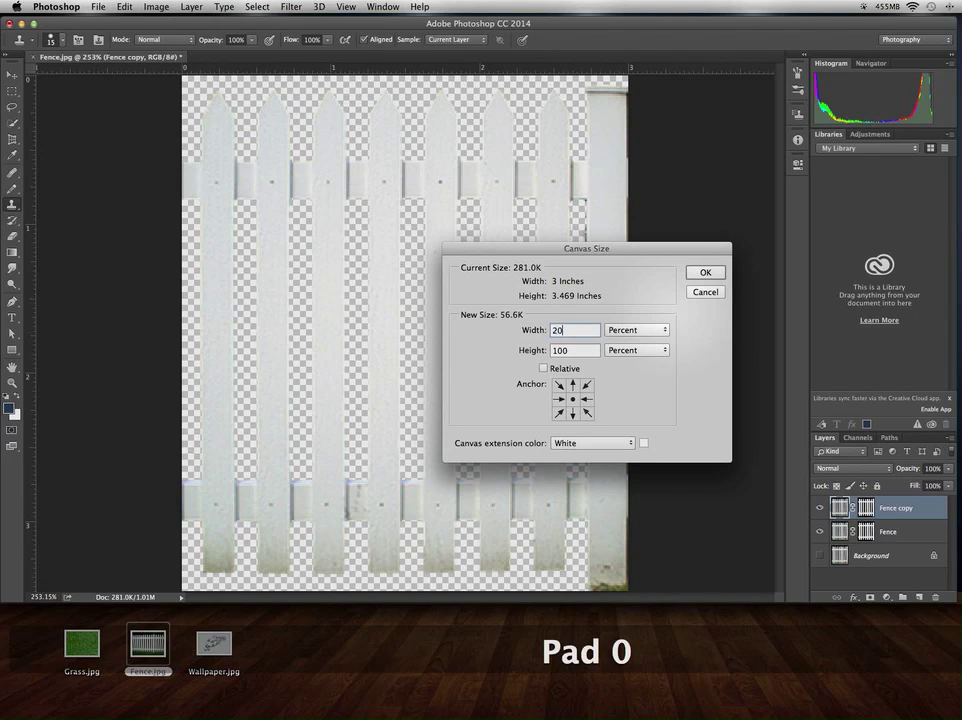
type("0")
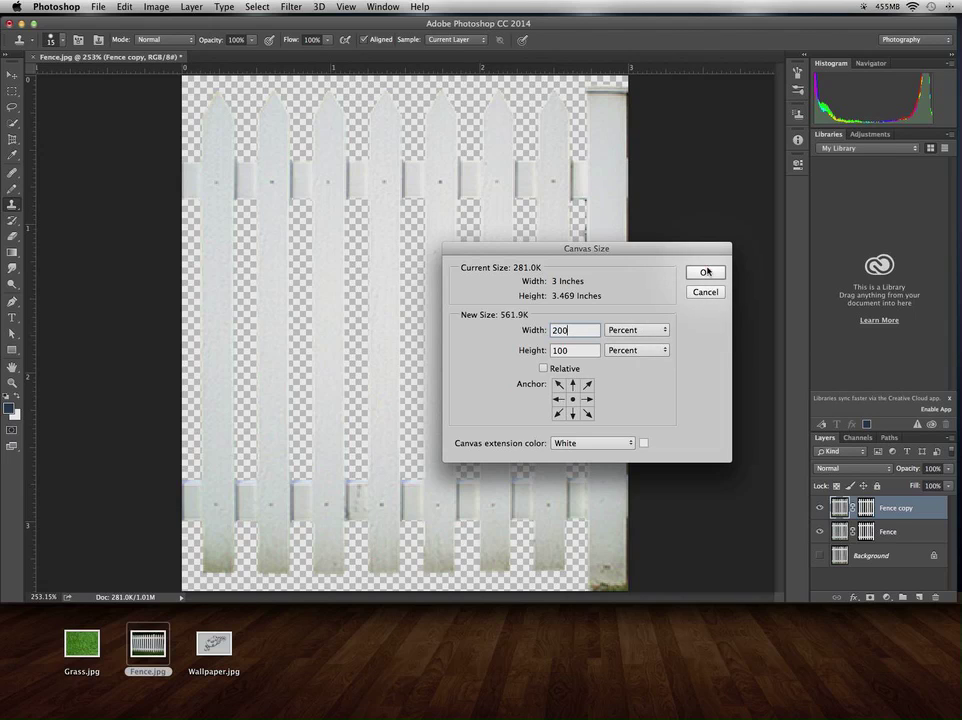
left_click(705, 272)
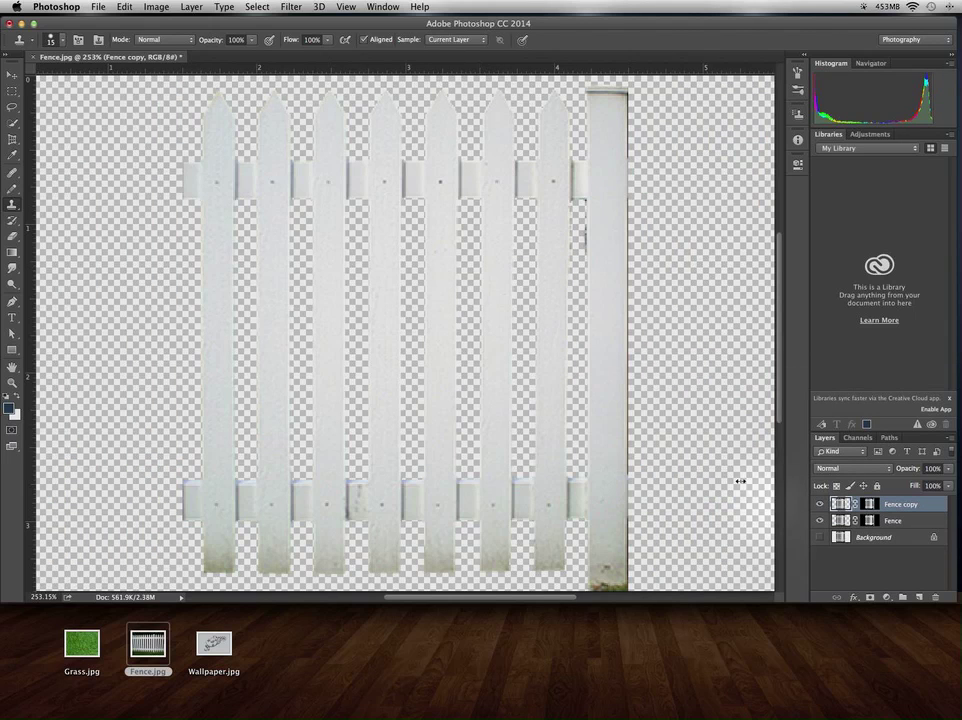
Move the Fence copy layer horizontally about 1 inch to the left with the Move tool.
left_click(11, 74)
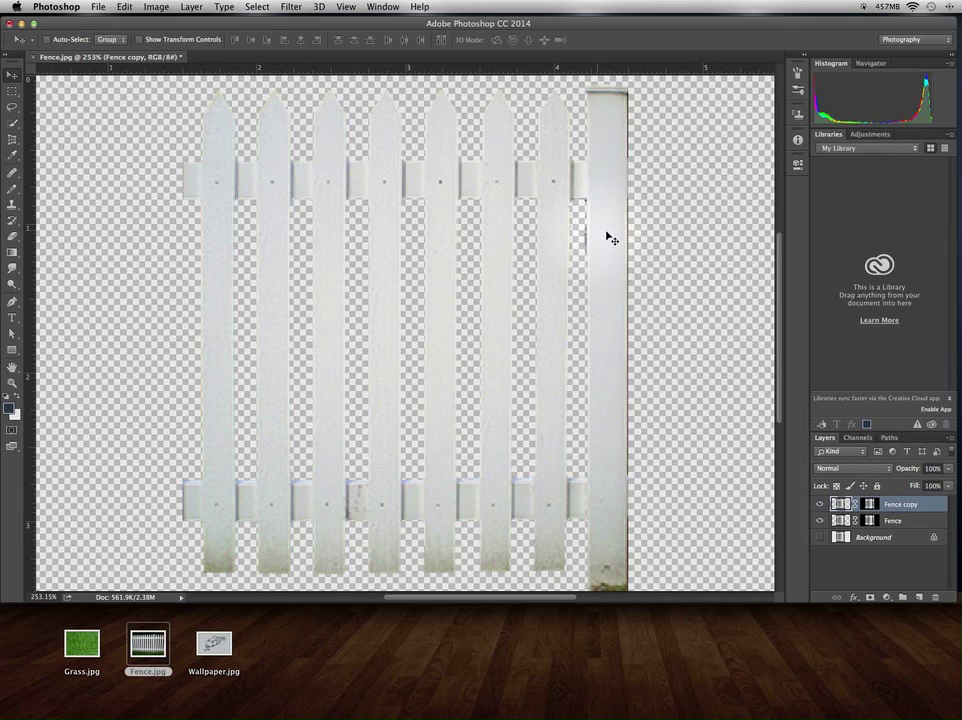
key("shift")
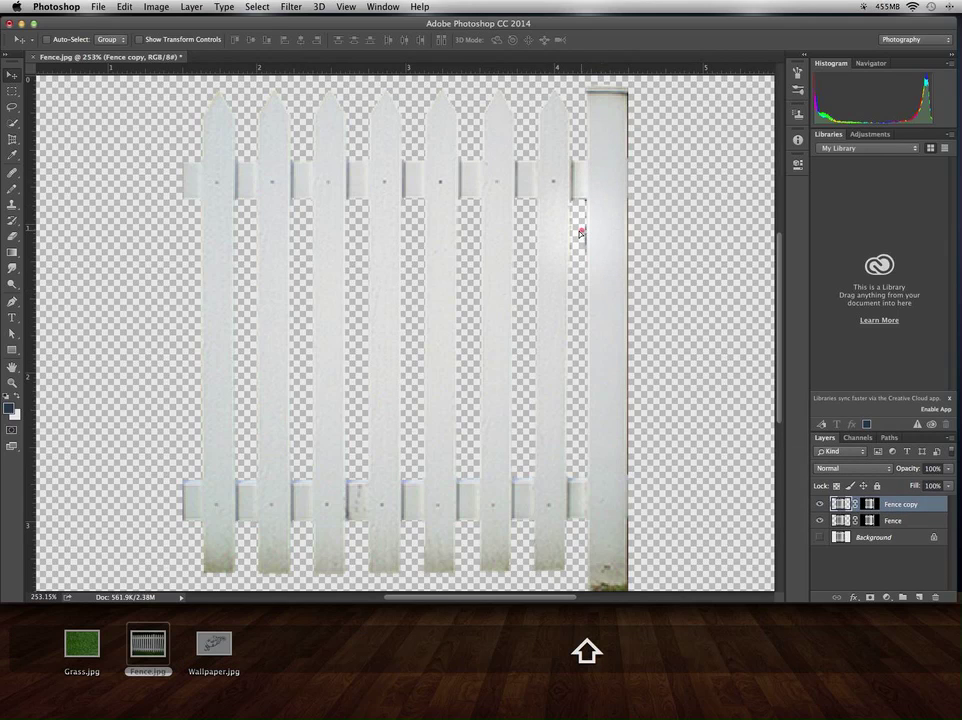
left_click_drag(580, 233, 459, 230)
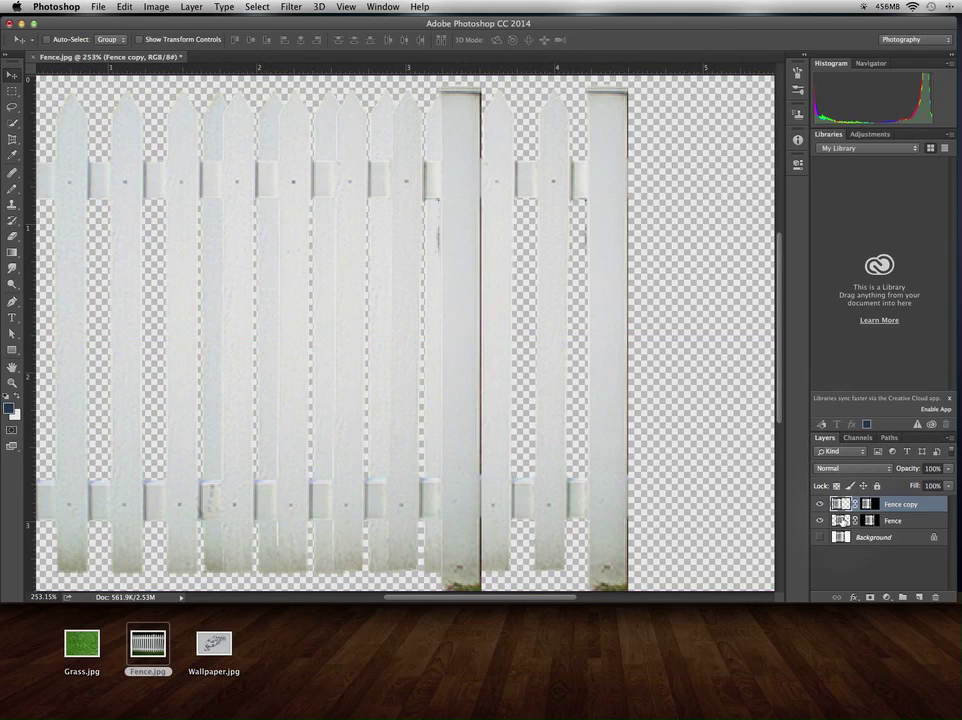
Move the Fence layer about 2 inches to the right so its rails butt against the Fence copy's post.
left_click(842, 521)
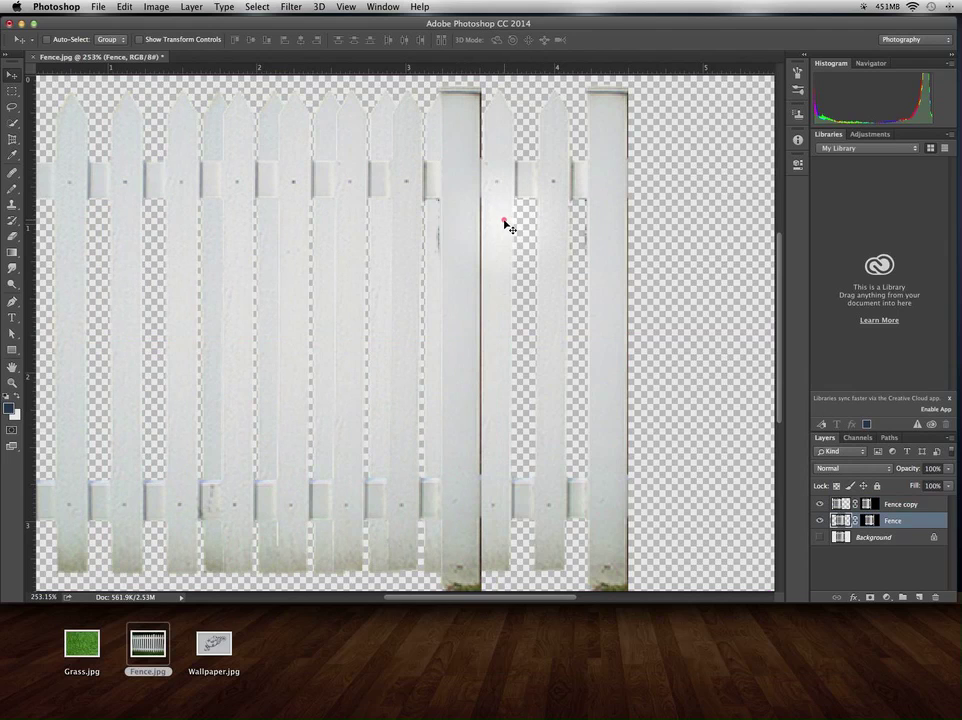
left_click_drag(504, 220, 765, 202)
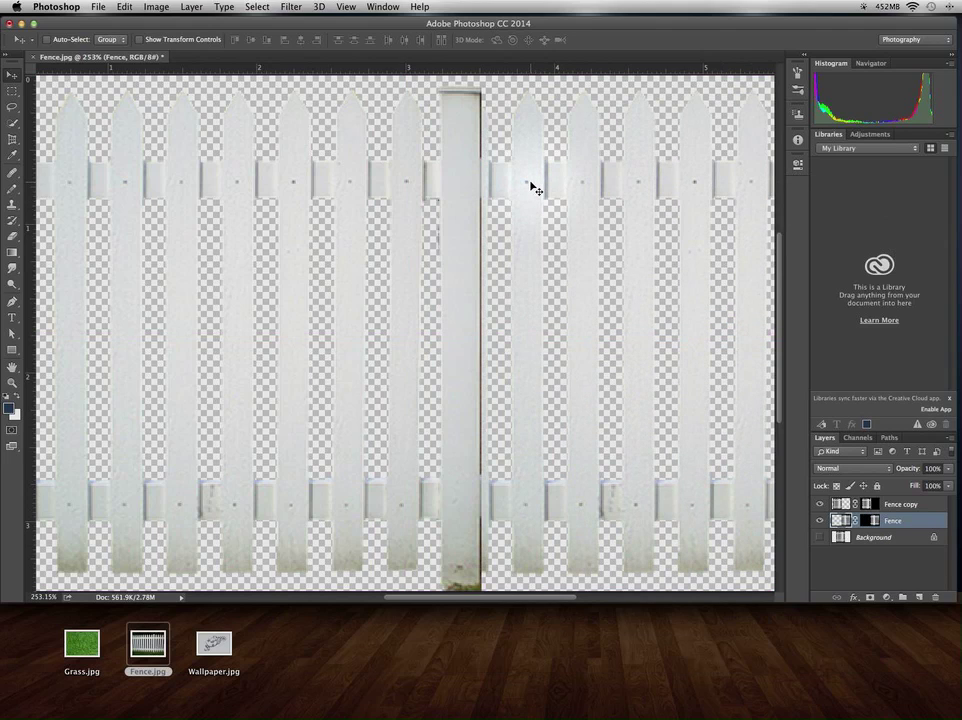
left_click_drag(532, 185, 576, 181)
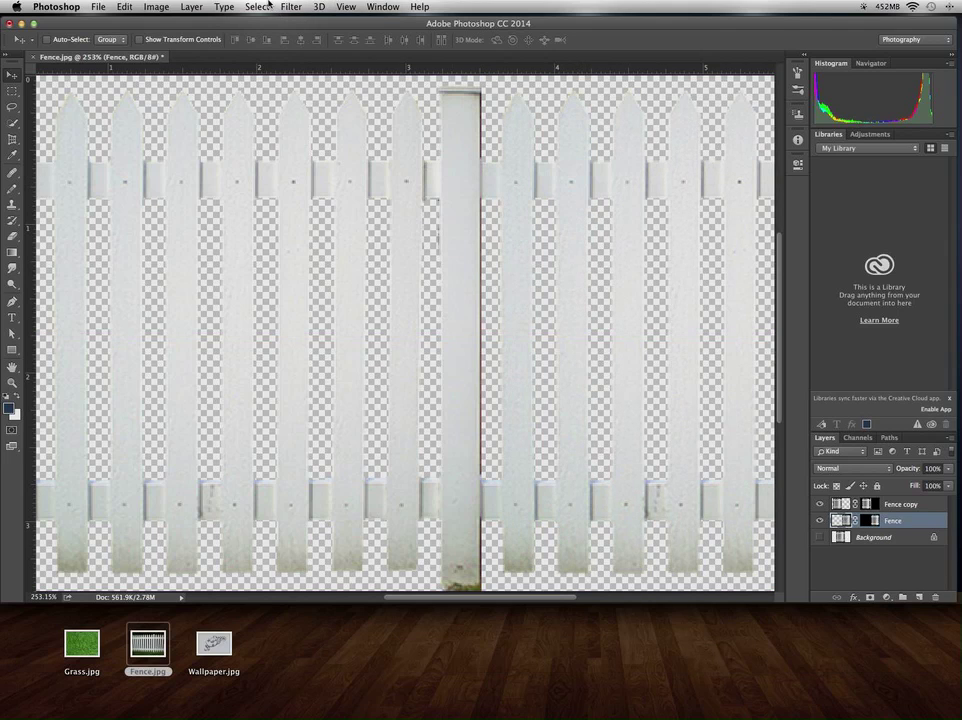
Check the tiled fence with the whole image fitted on screen and delete the Fence copy layer.
left_click(292, 7)
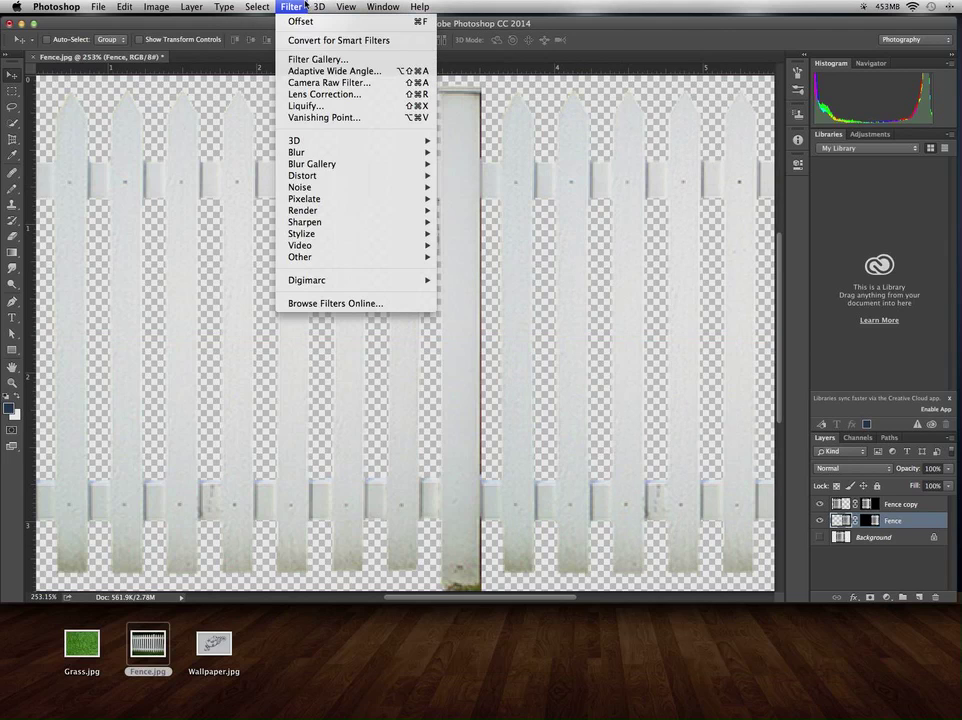
mouse_move(346, 8)
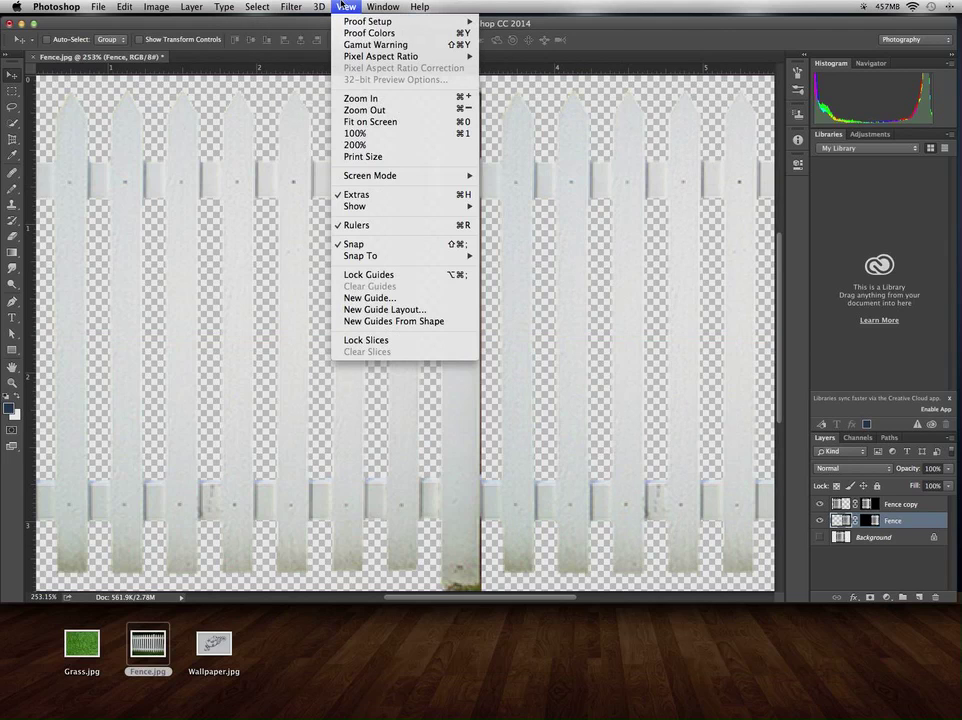
left_click(361, 121)
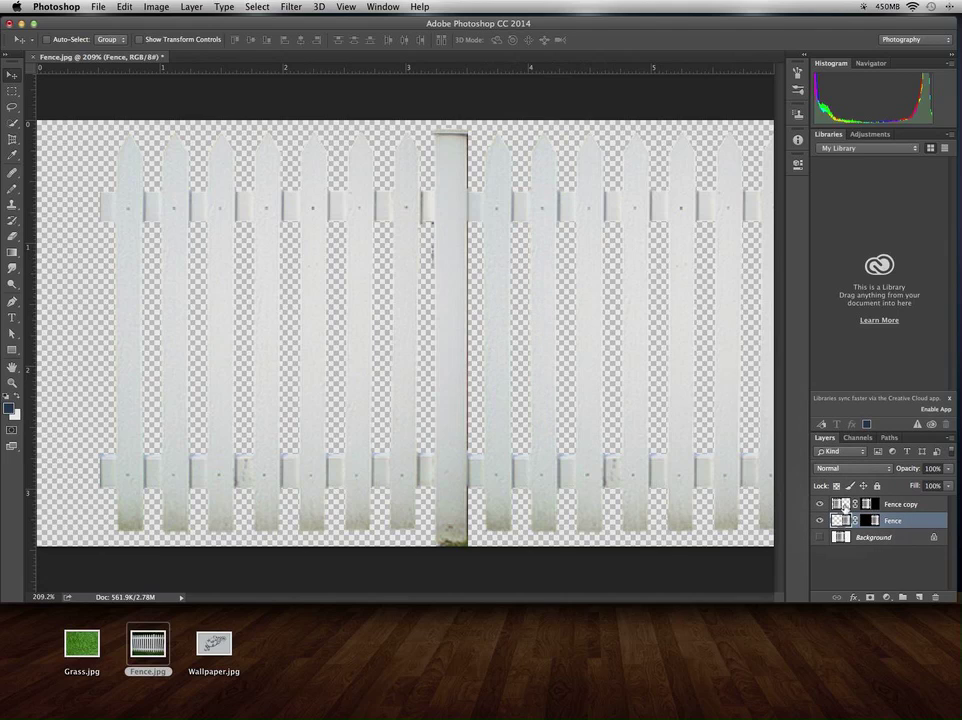
left_click_drag(843, 504, 917, 597)
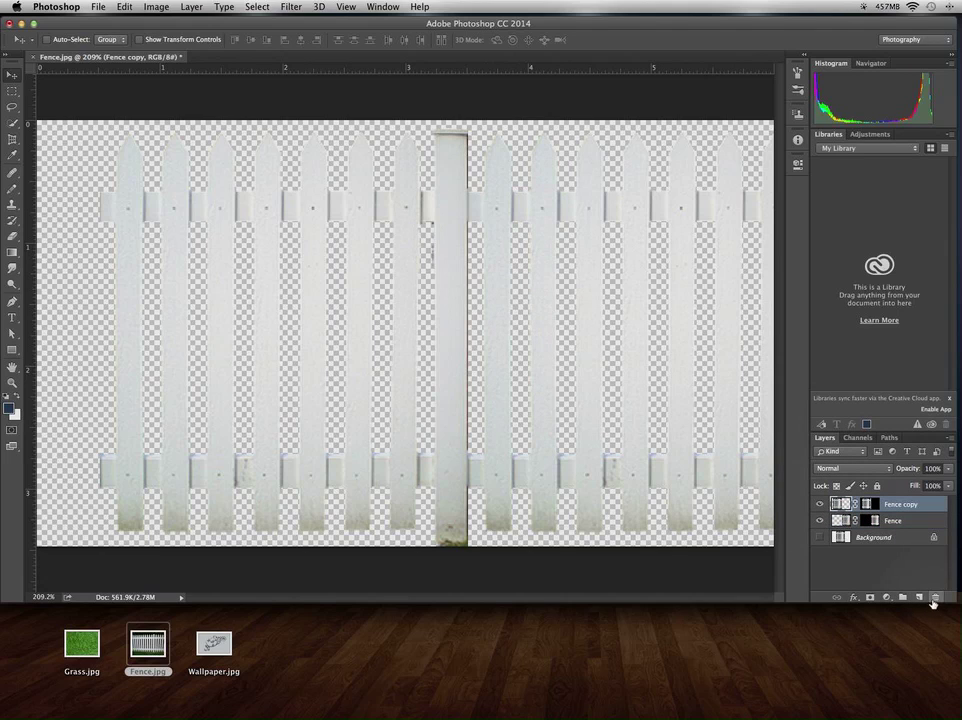
left_click(935, 598)
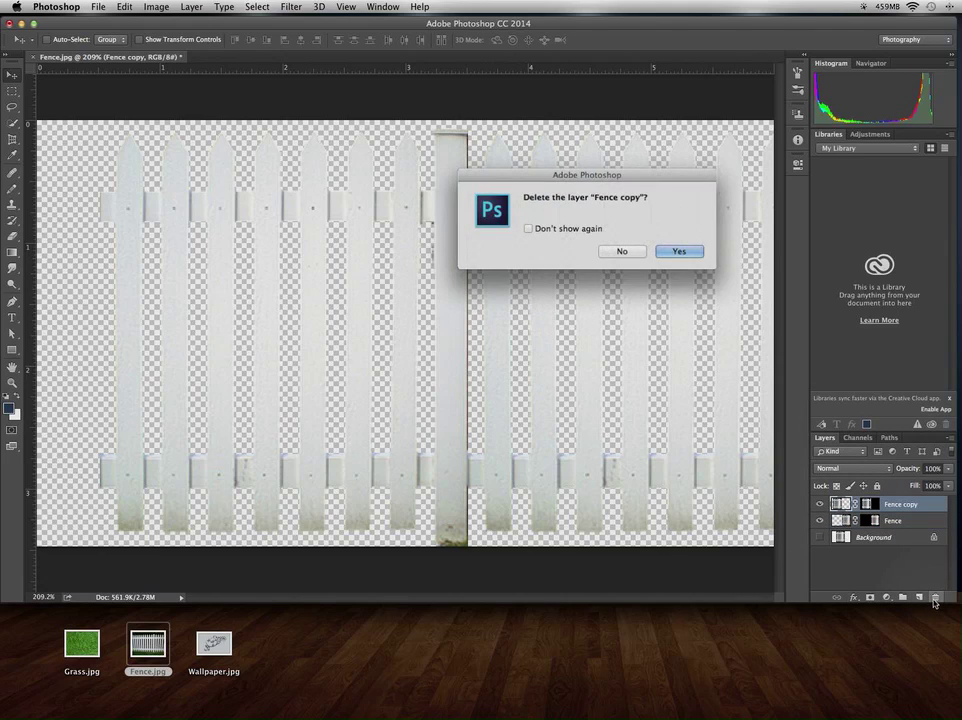
left_click(675, 251)
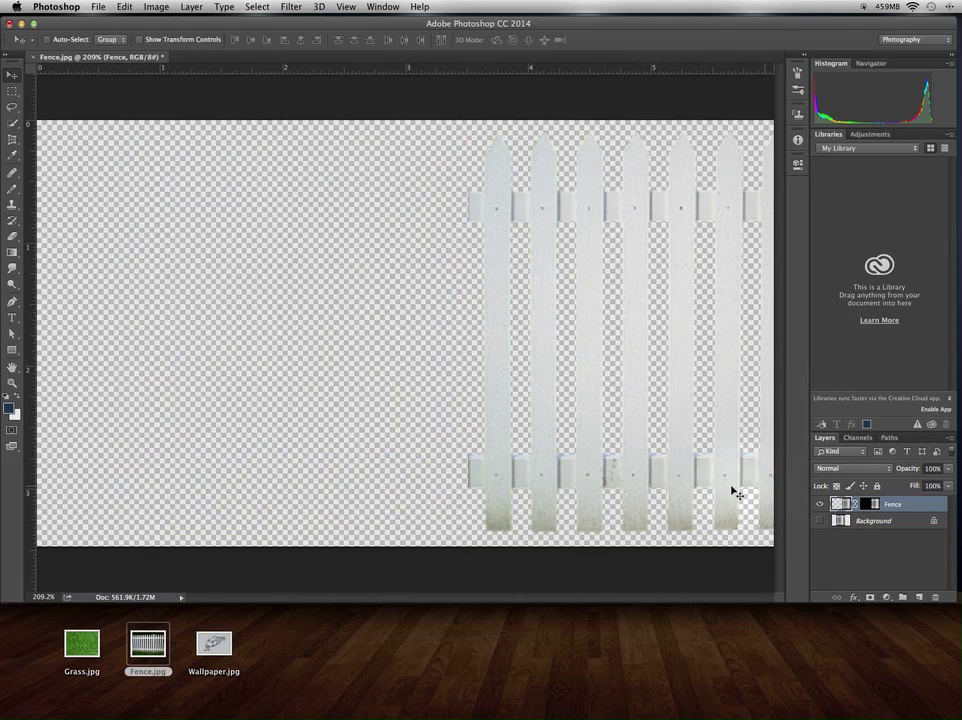
Move the Fence layer left and slightly up so the whole fence section sits inside the canvas.
left_click_drag(714, 481, 582, 477)
key("Left")
key("Left")
key("Left")
key("Left")
key("Left")
key("Left")
key("Left")
key("Left")
key("Up")
key("Up")
key("Up")
key("Up")
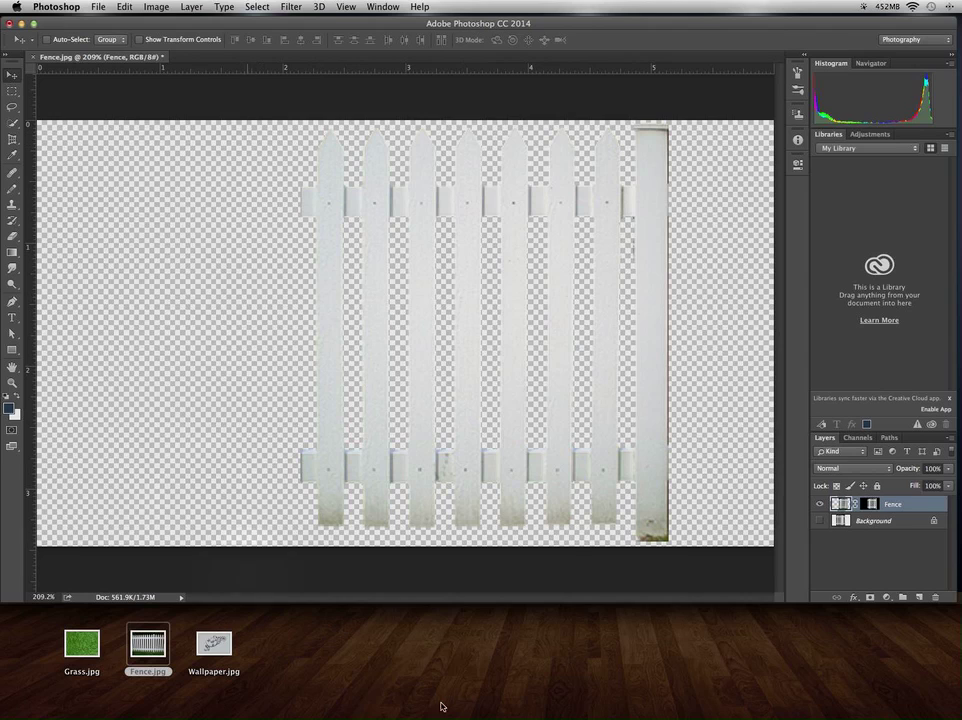
Trim the canvas on all four sides based on the top left pixel color.
left_click(157, 7)
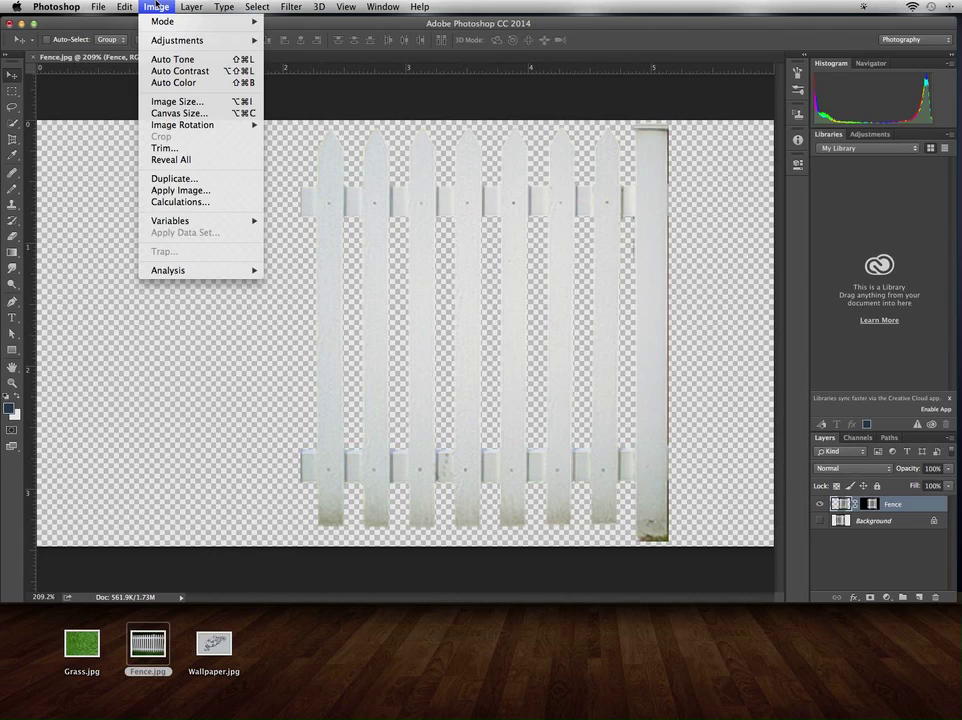
left_click(165, 147)
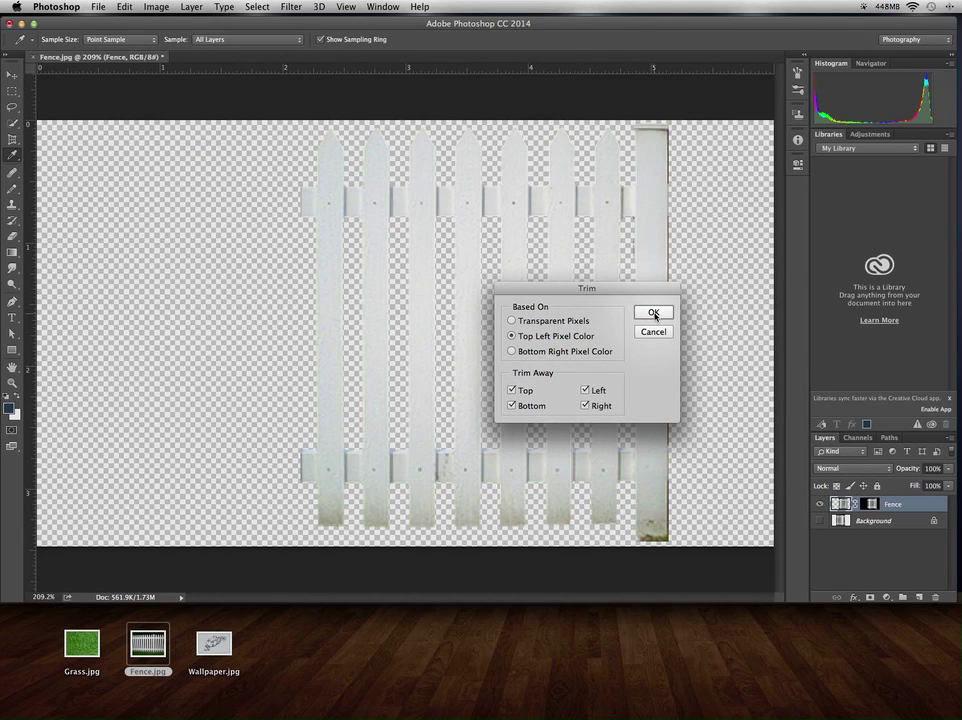
left_click(654, 314)
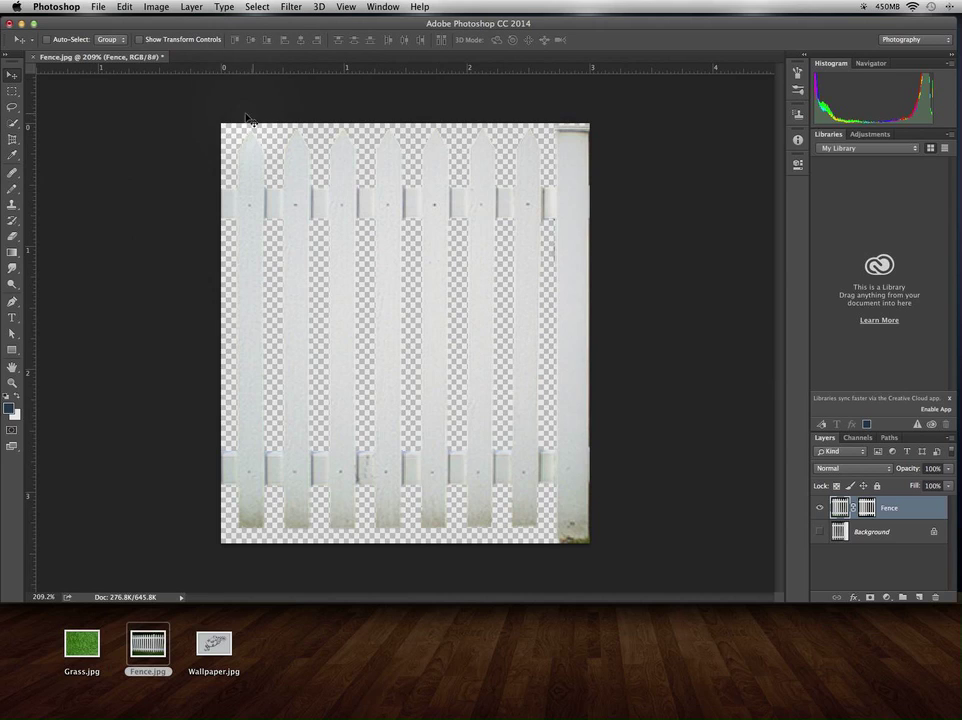
Set up a save of the fence as Fence.png on the Desktop in PNG format.
left_click(100, 7)
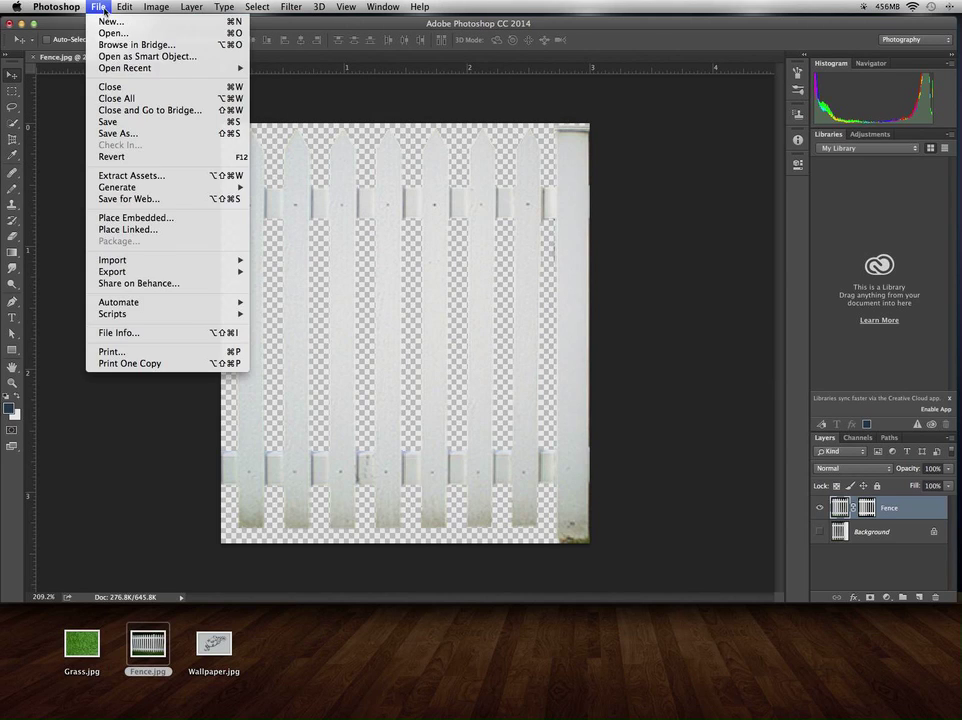
left_click(119, 134)
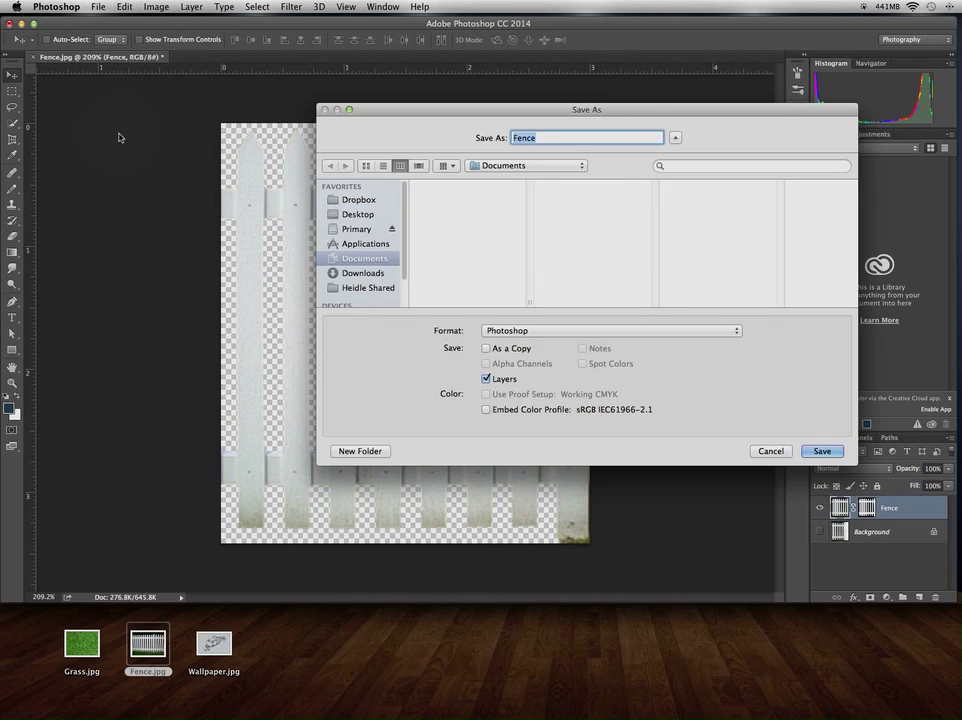
left_click(541, 333)
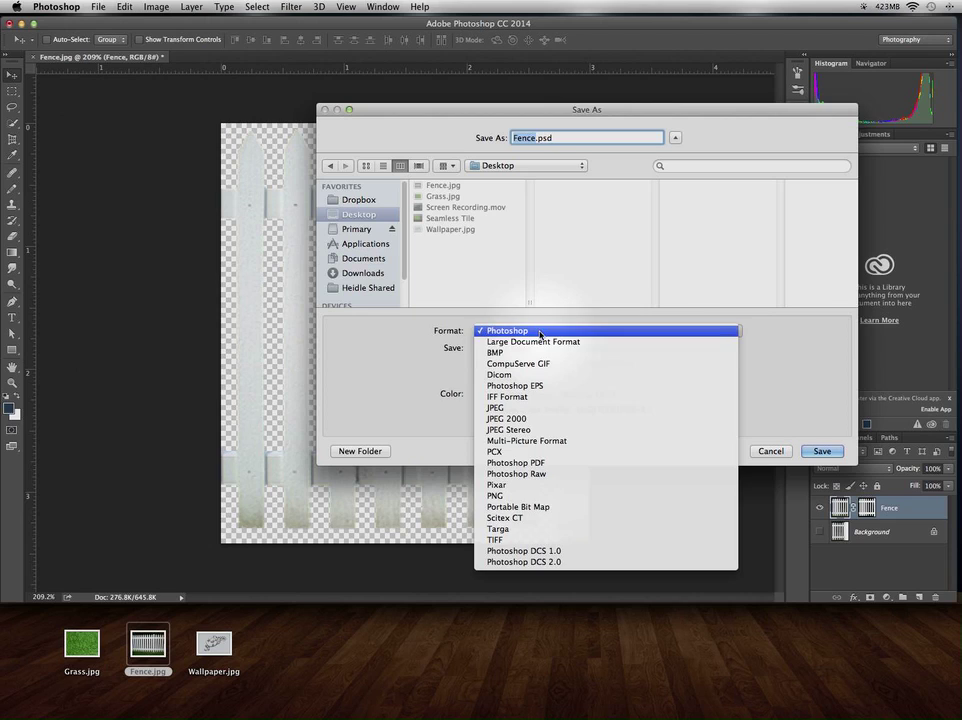
left_click(540, 333)
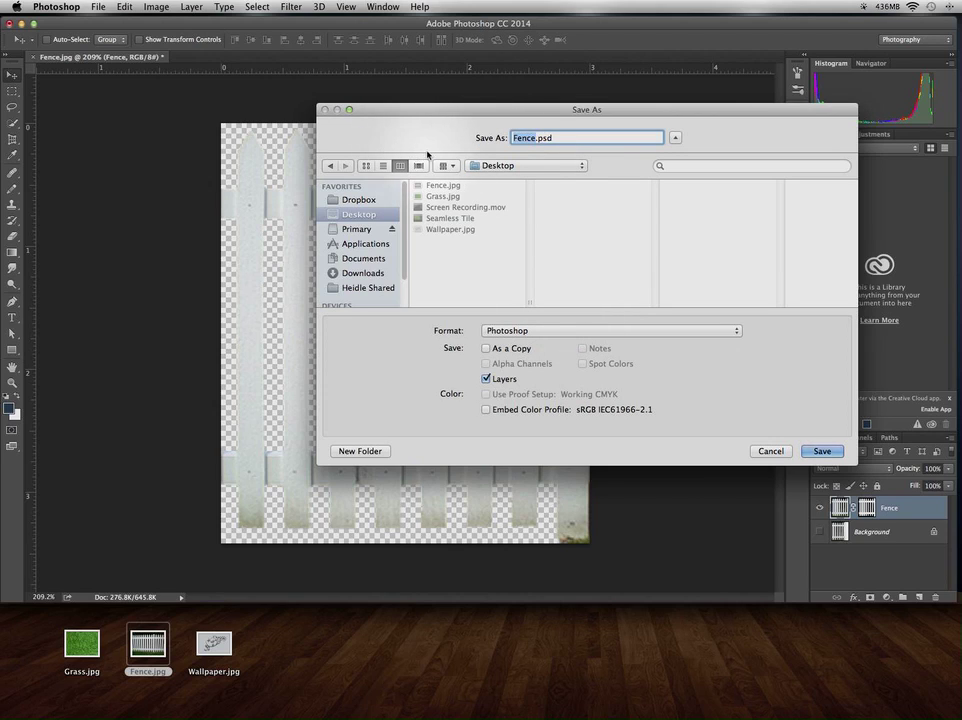
left_click(502, 333)
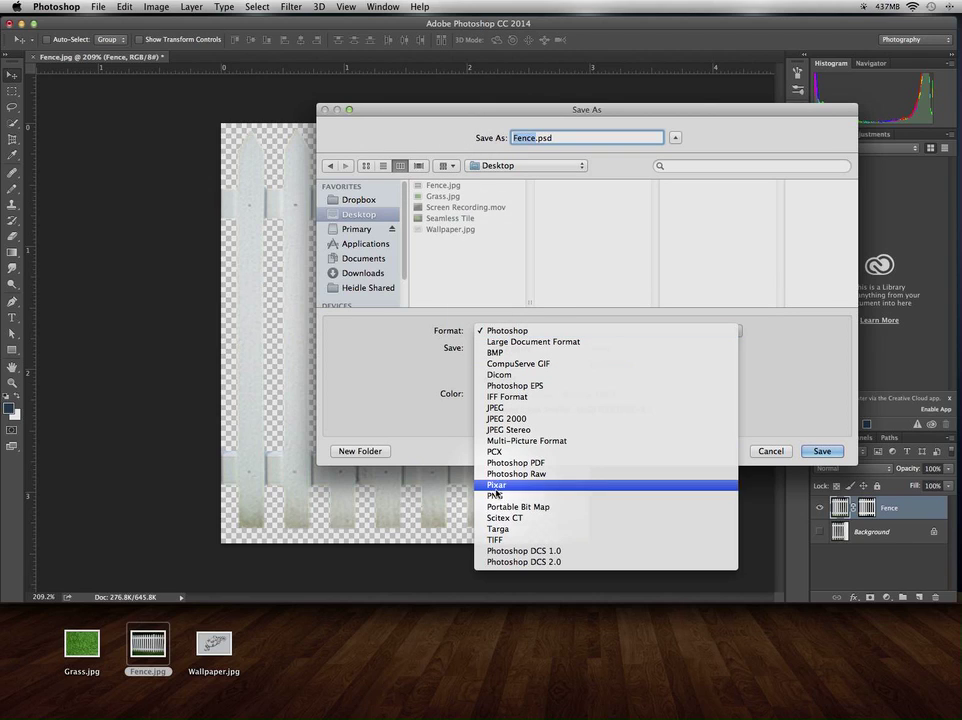
left_click(495, 497)
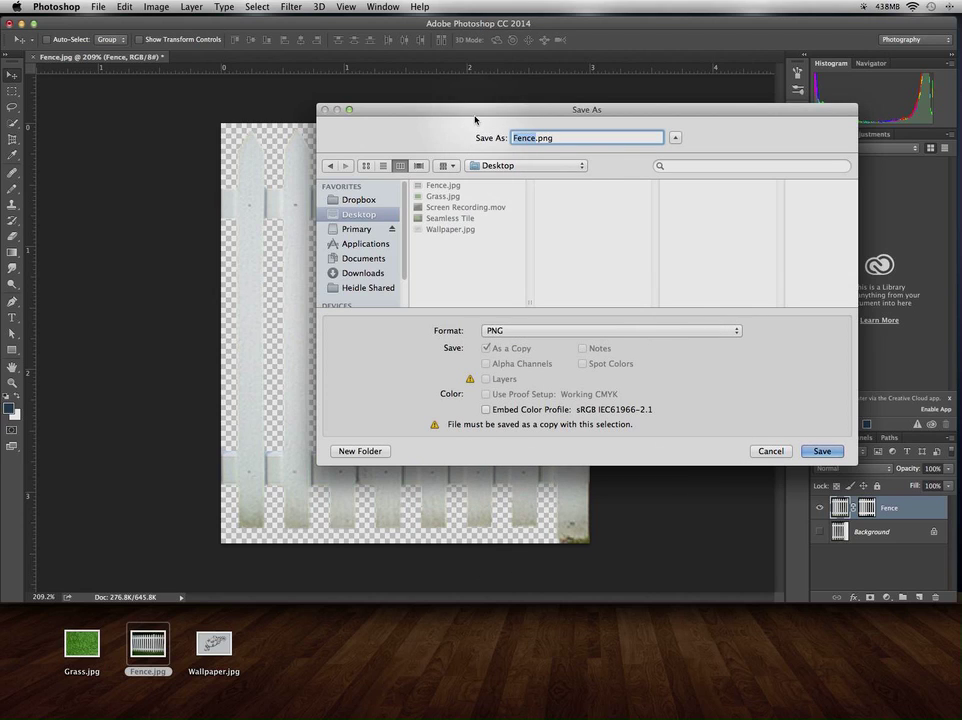
left_click_drag(377, 105, 700, 129)
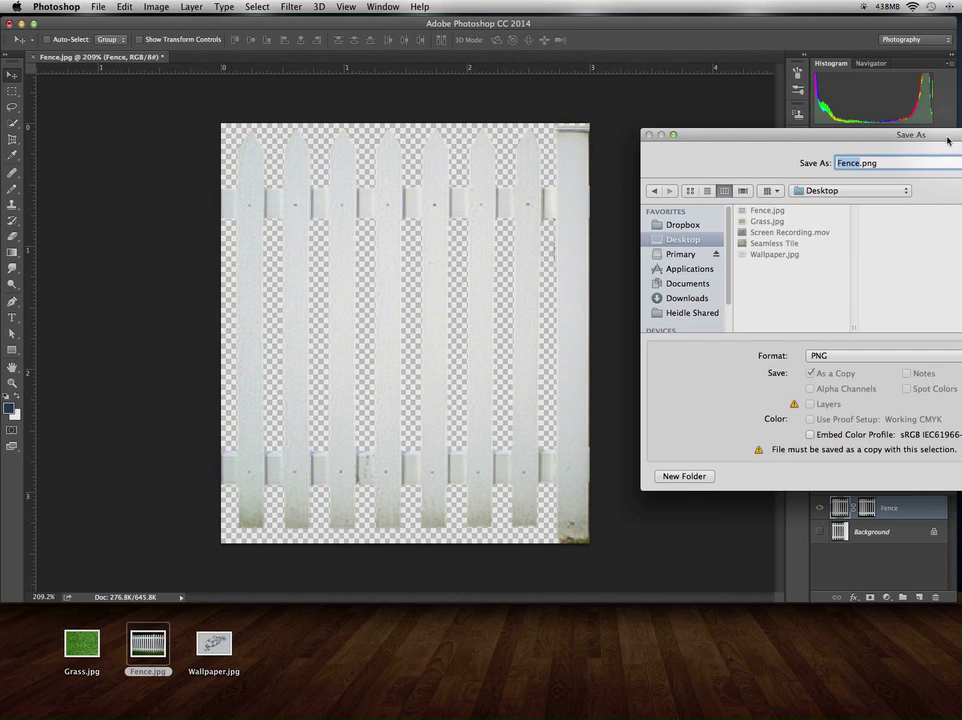
left_click_drag(946, 138, 476, 146)
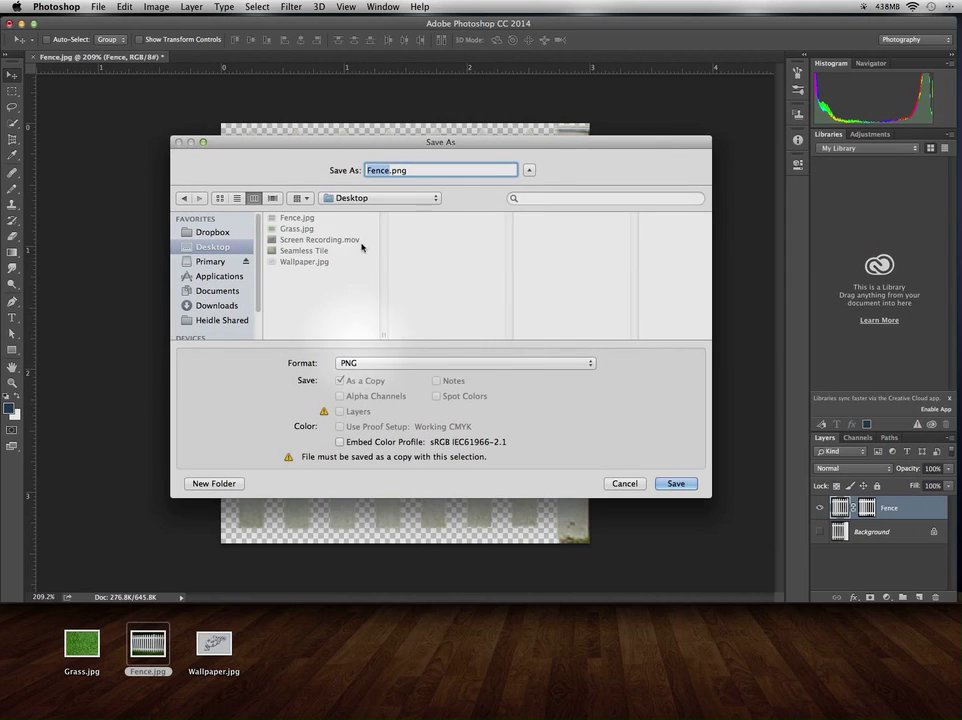
Save the PNG file with None / Fast compression and no interlacing.
left_click(668, 484)
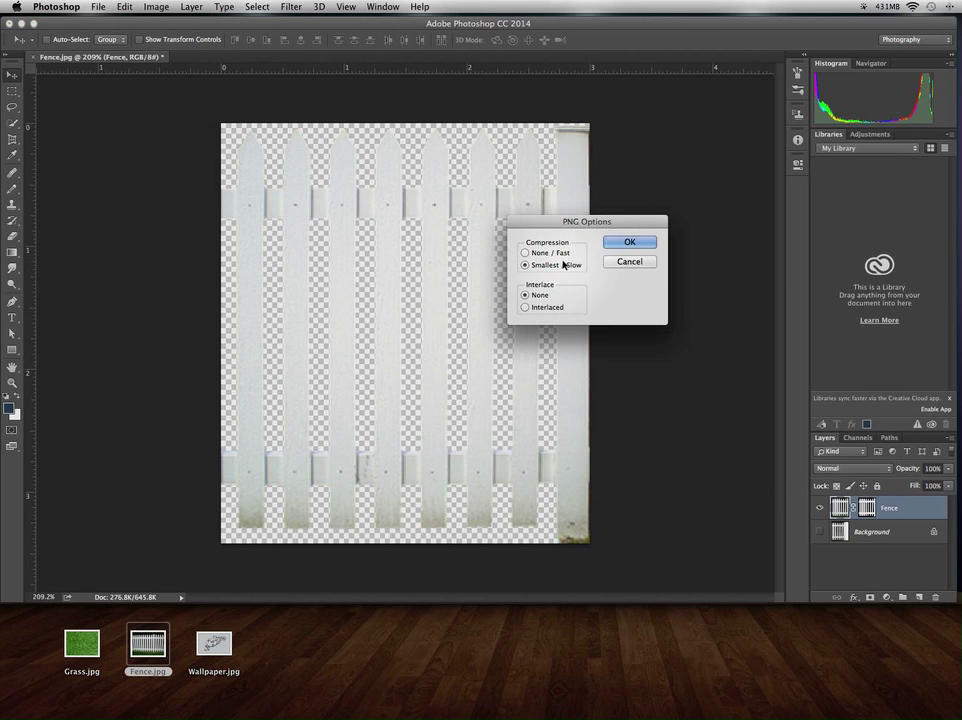
left_click_drag(559, 230, 510, 231)
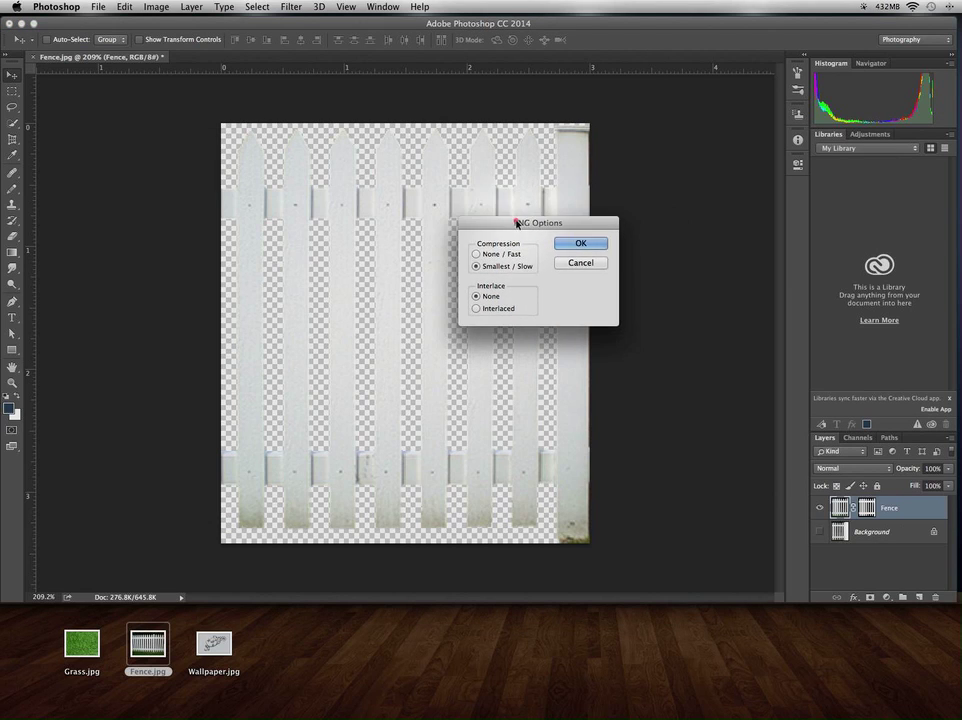
left_click(477, 254)
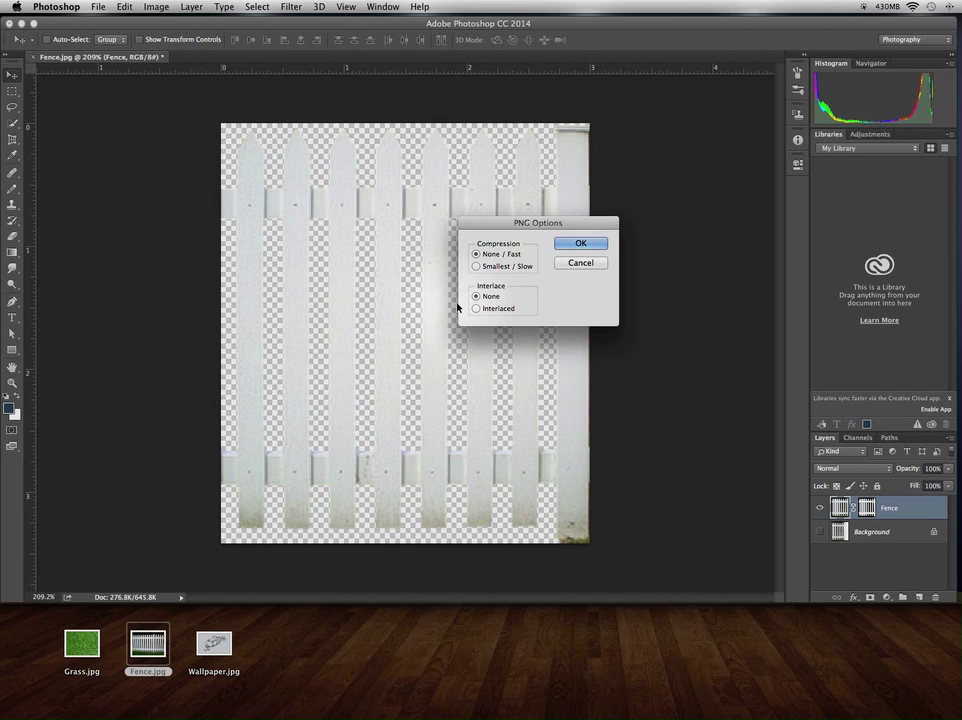
left_click(579, 244)
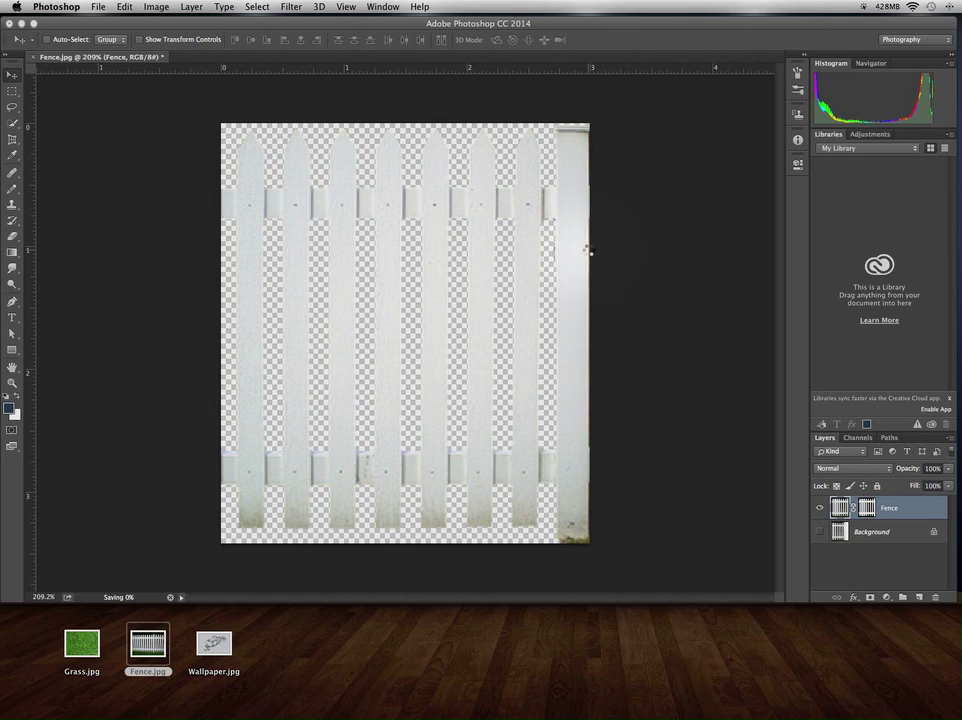